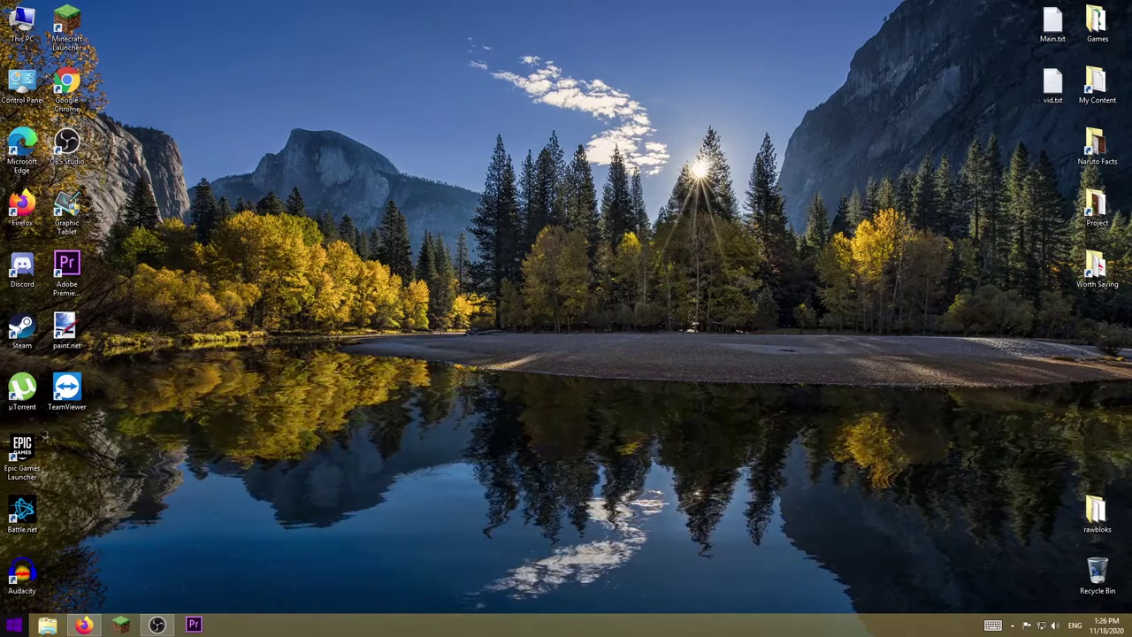
Step: Launch Adobe Photoshop CC 2018 from the Start menu
key(super)
key(Down)
key(Down)
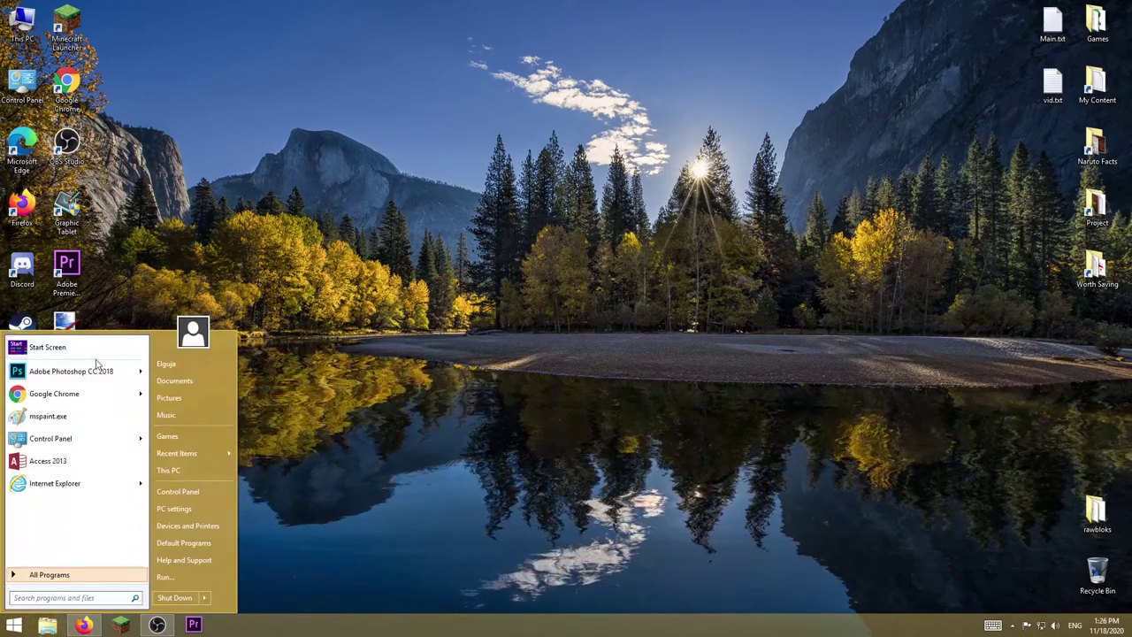
key(Return)
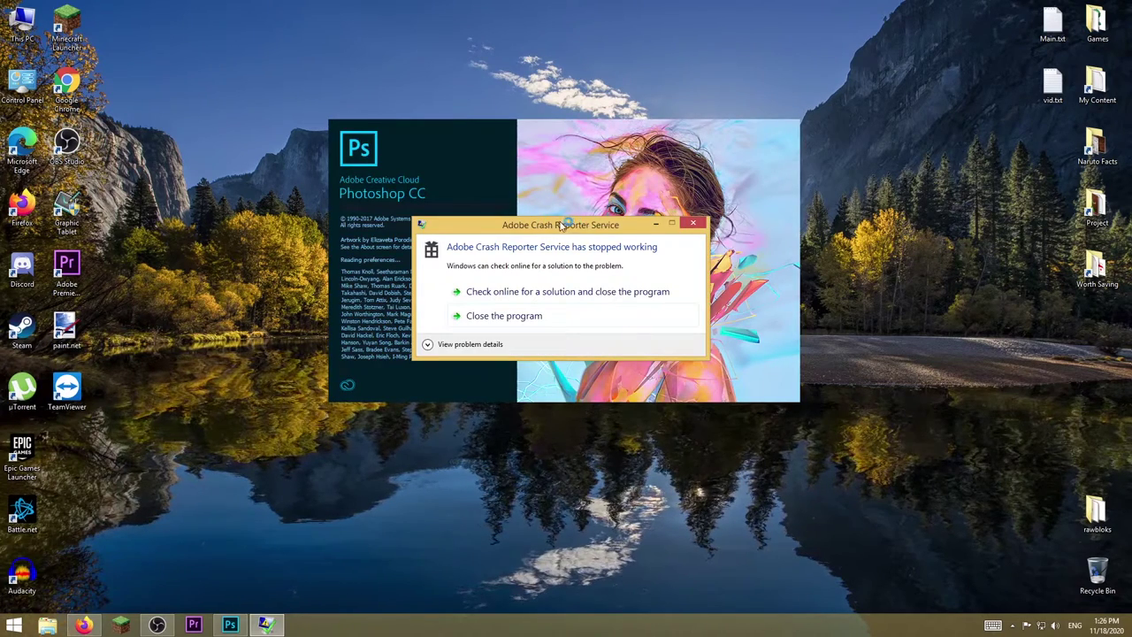
Step: Expand the crash report's problem details and select the application name CRWindowsClientService.exe
drag(587, 218, 559, 310)
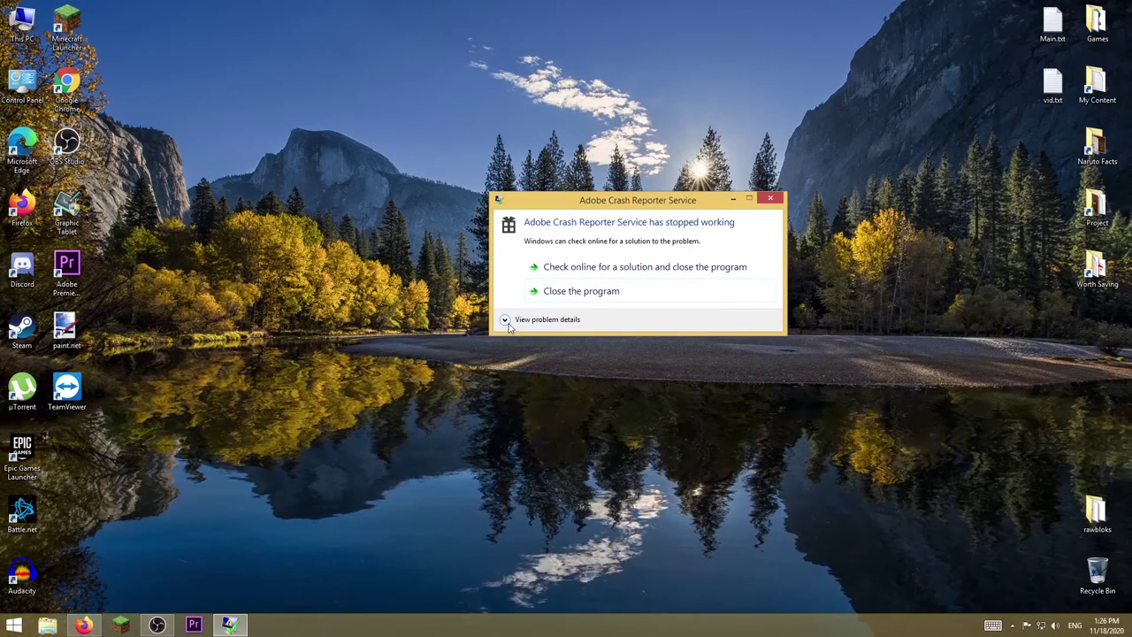
click(505, 320)
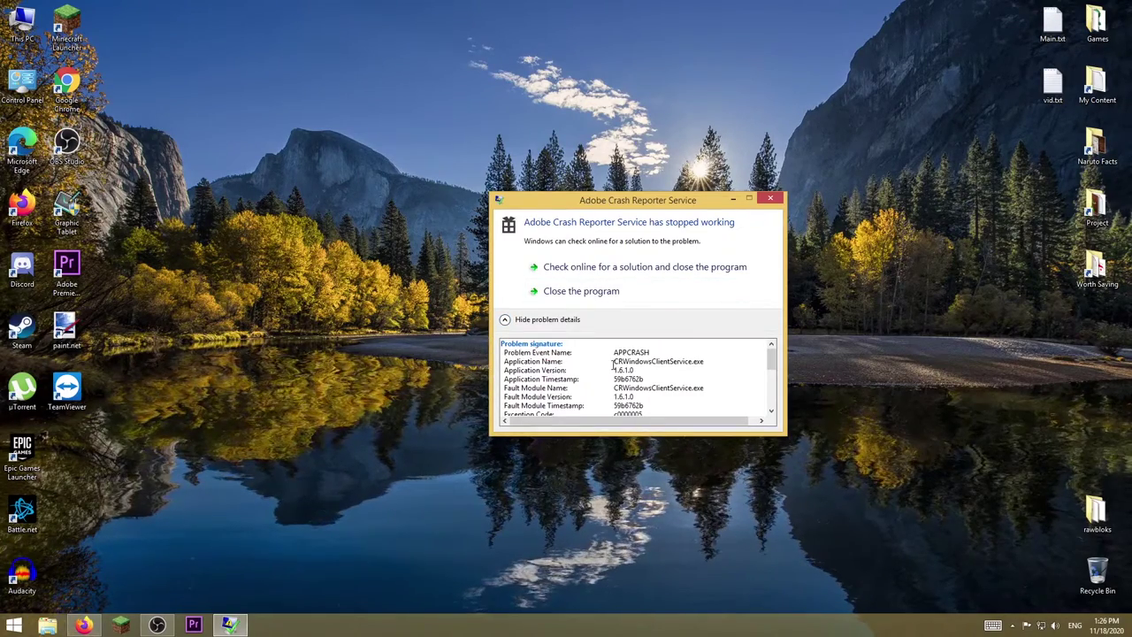
drag(614, 361, 698, 362)
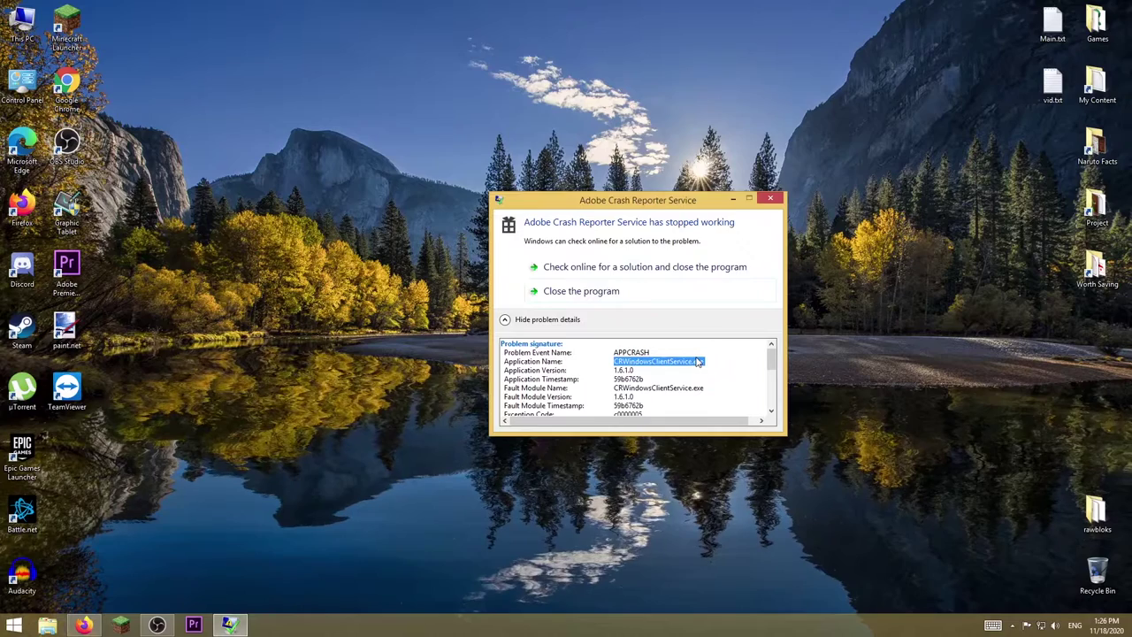
key(super+e)
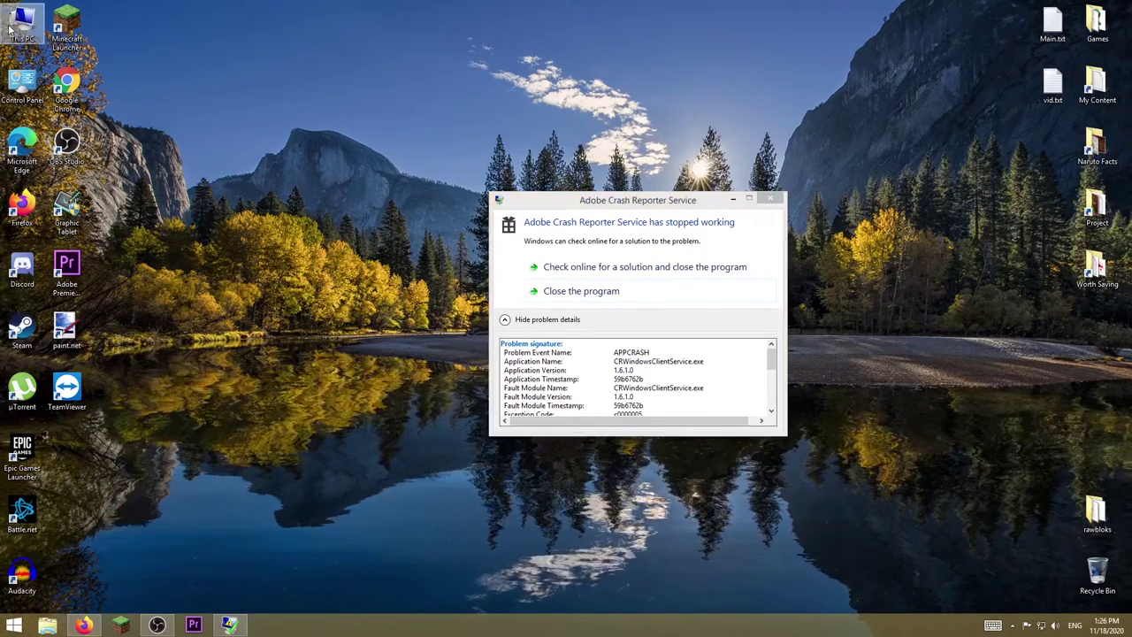
Step: Browse to C:\Program Files (x86)\Adobe Photoshop CC 2018 in File Explorer
drag(584, 206, 688, 170)
double_click(437, 393)
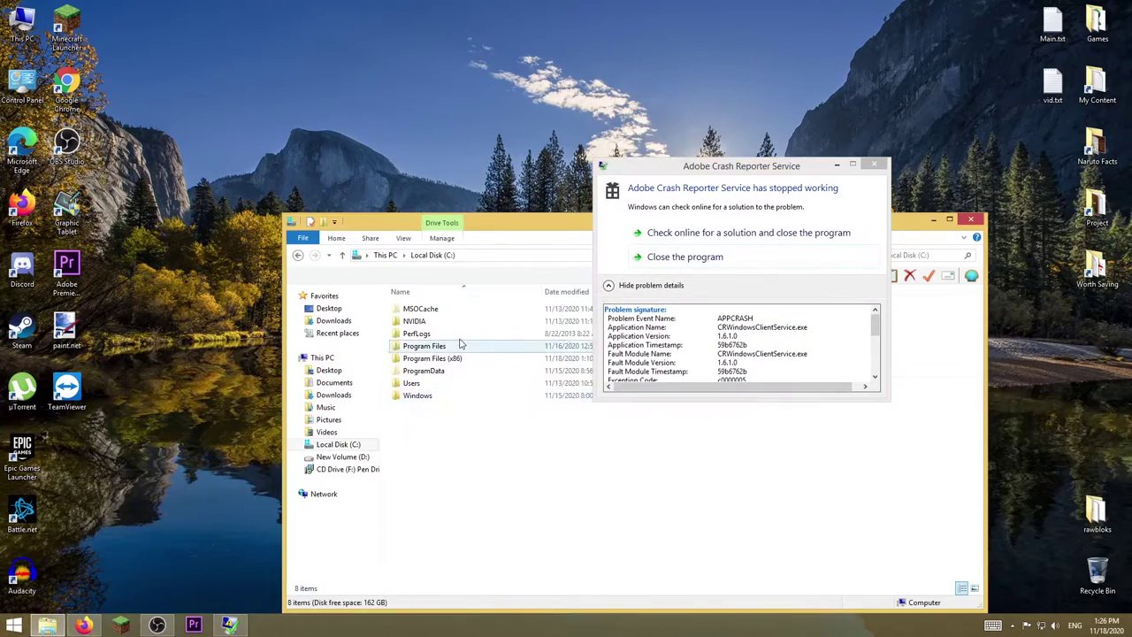
double_click(451, 361)
double_click(451, 322)
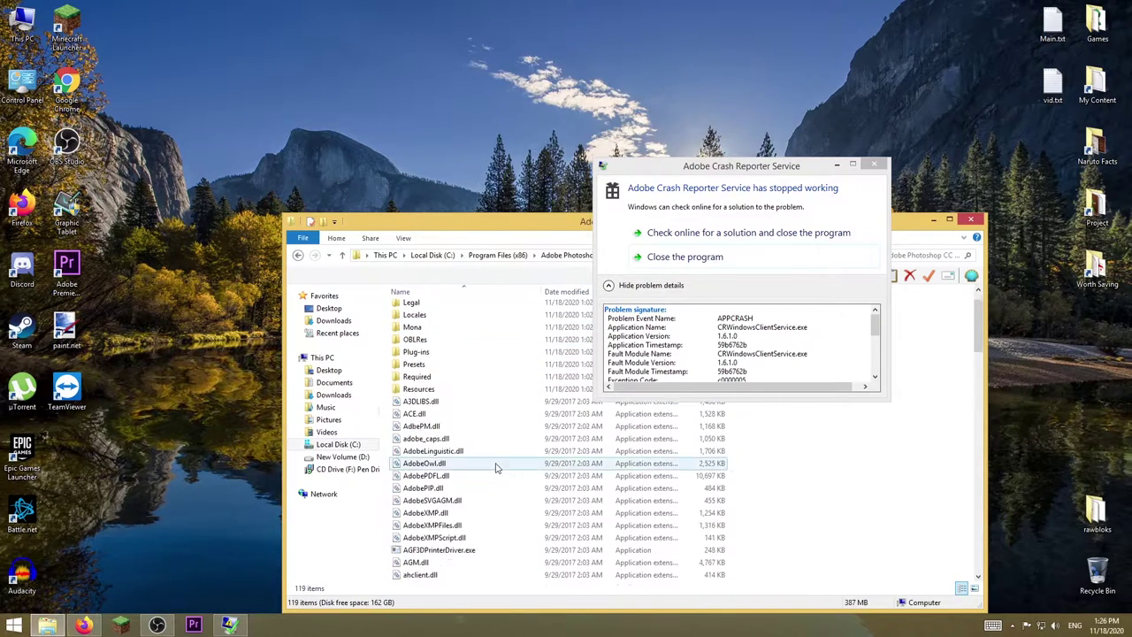
scroll(509, 443, down, 5)
Step: Locate cr_win_client_config.cfg in the folder and bring up its context menu
click(522, 440)
text(cg)
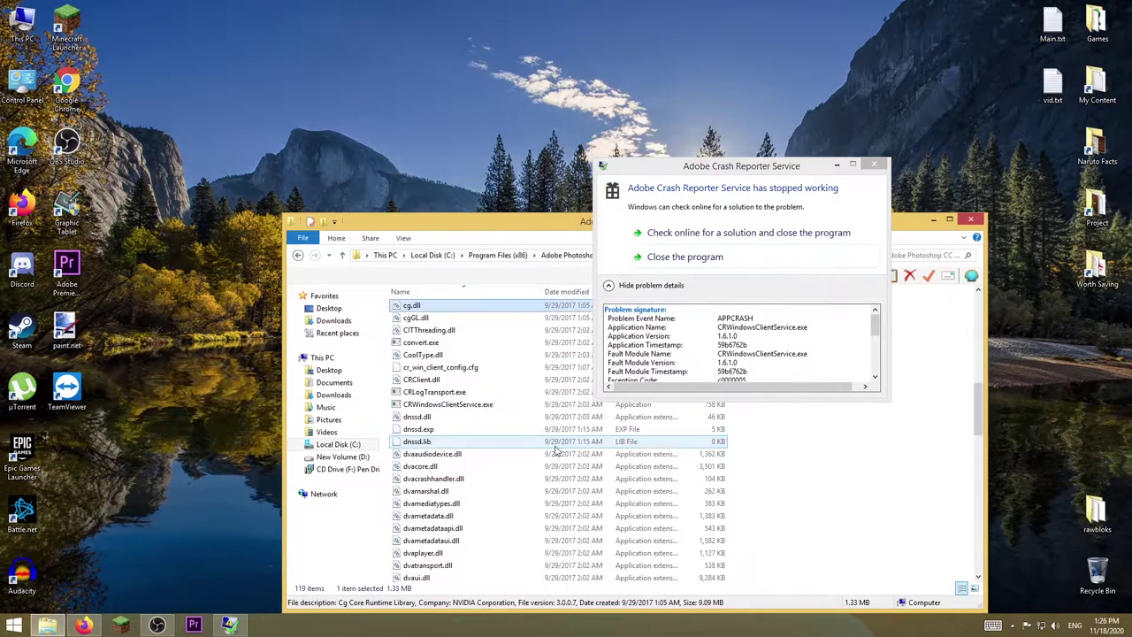
scroll(450, 443, down, 2)
text(crw)
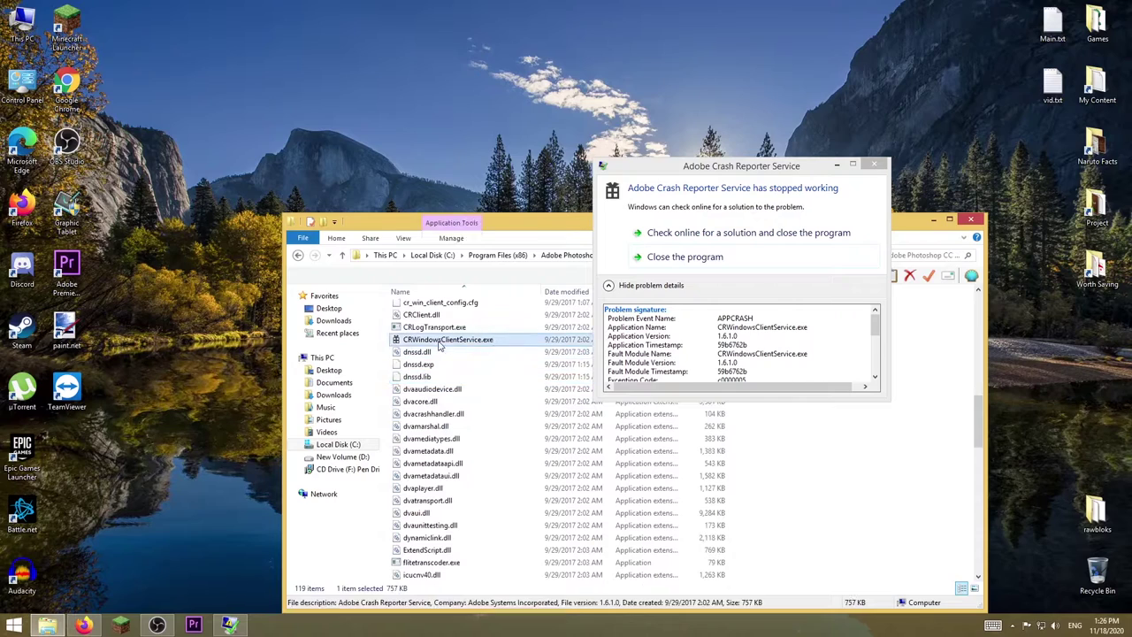
scroll(509, 380, up, 1)
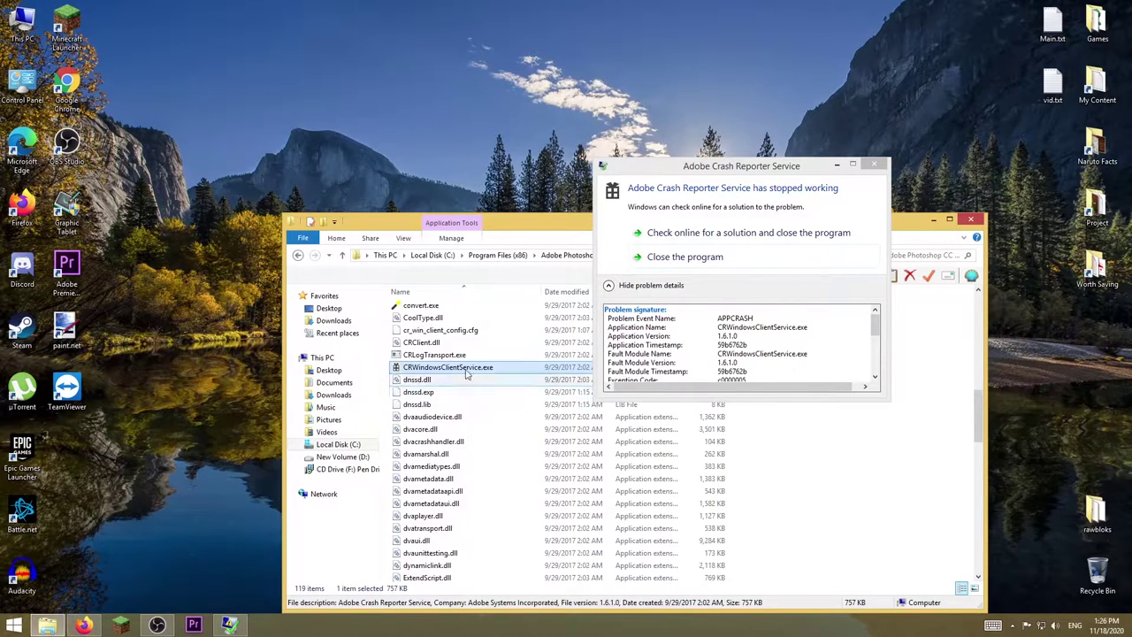
click(464, 331)
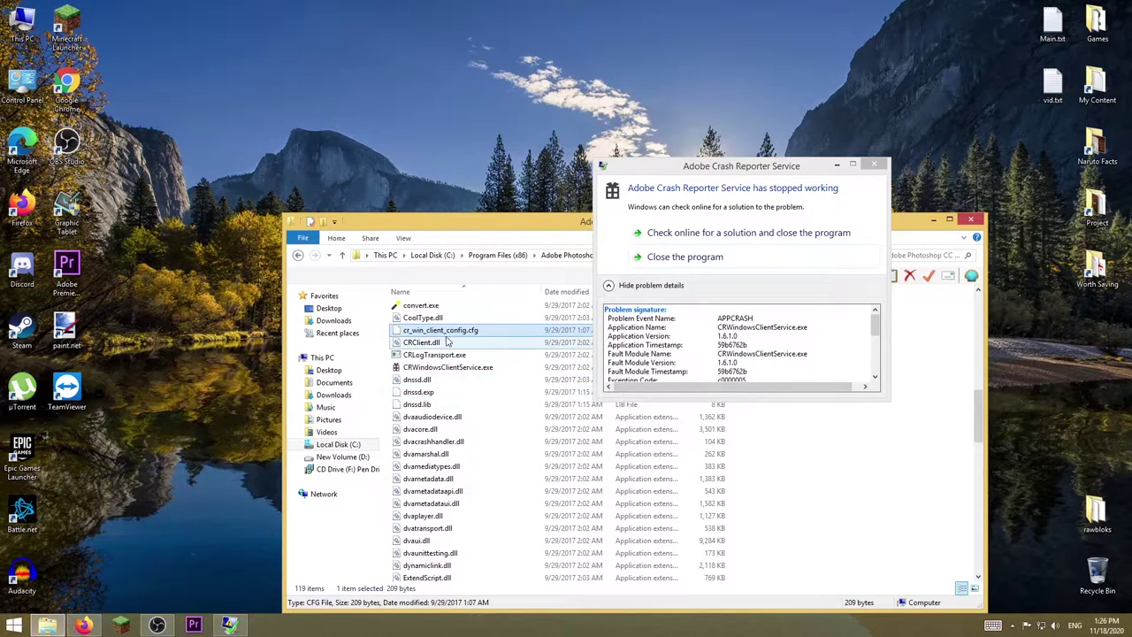
right_click(448, 330)
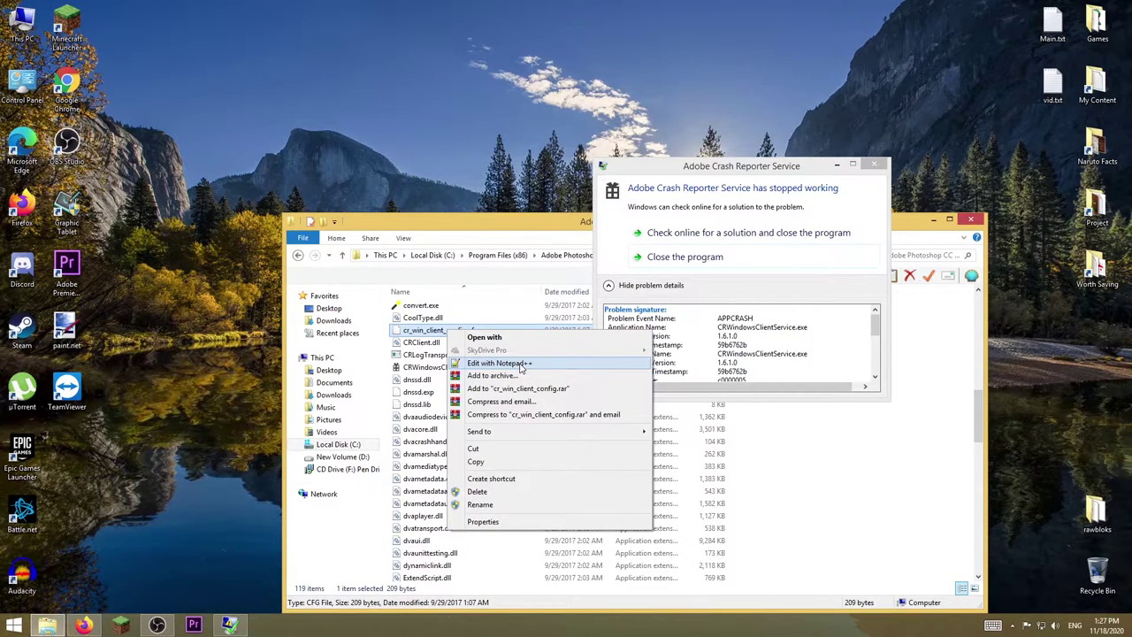
Step: Open cr_win_client_config.cfg in Notepad++ and select the apip.adobe.com and crlog-crcn.adobe.com addresses
click(521, 365)
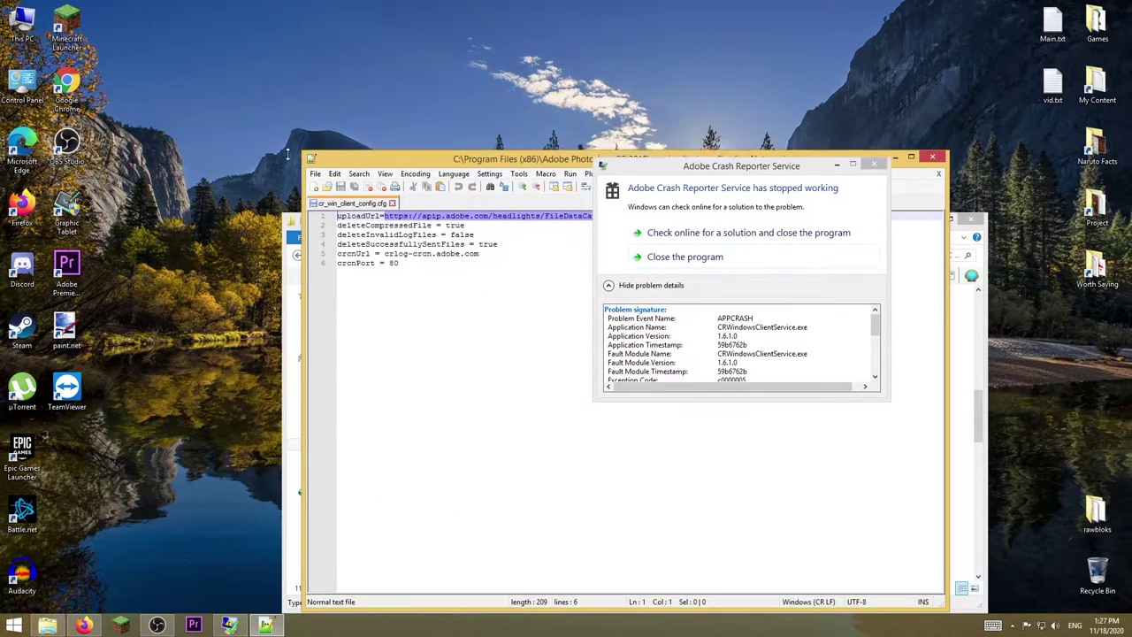
drag(536, 164, 353, 142)
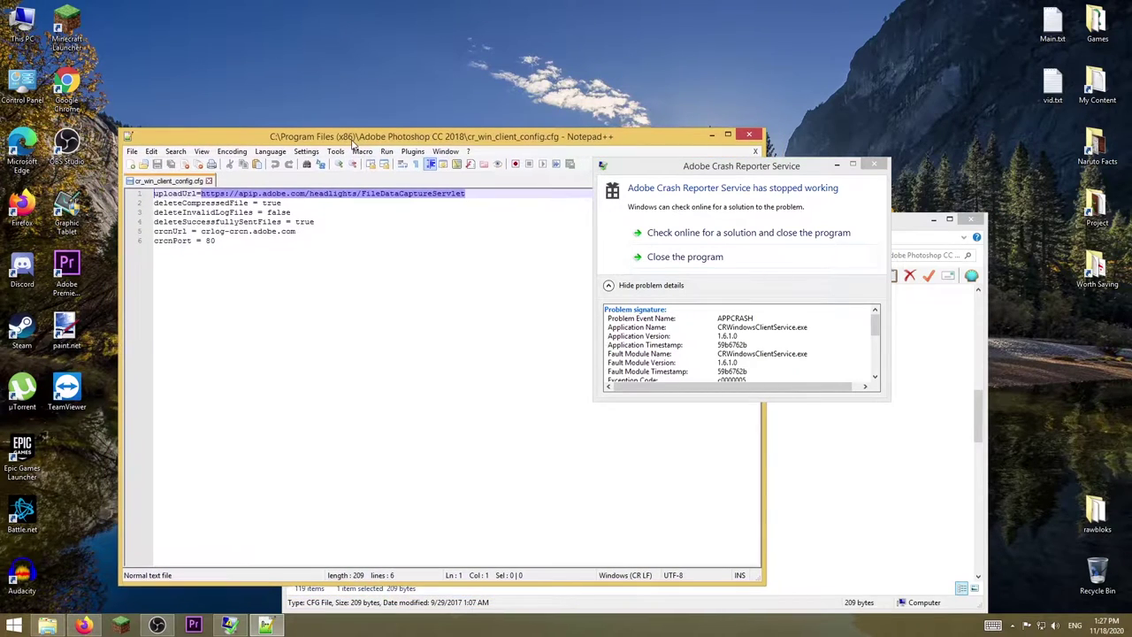
drag(467, 193, 200, 193)
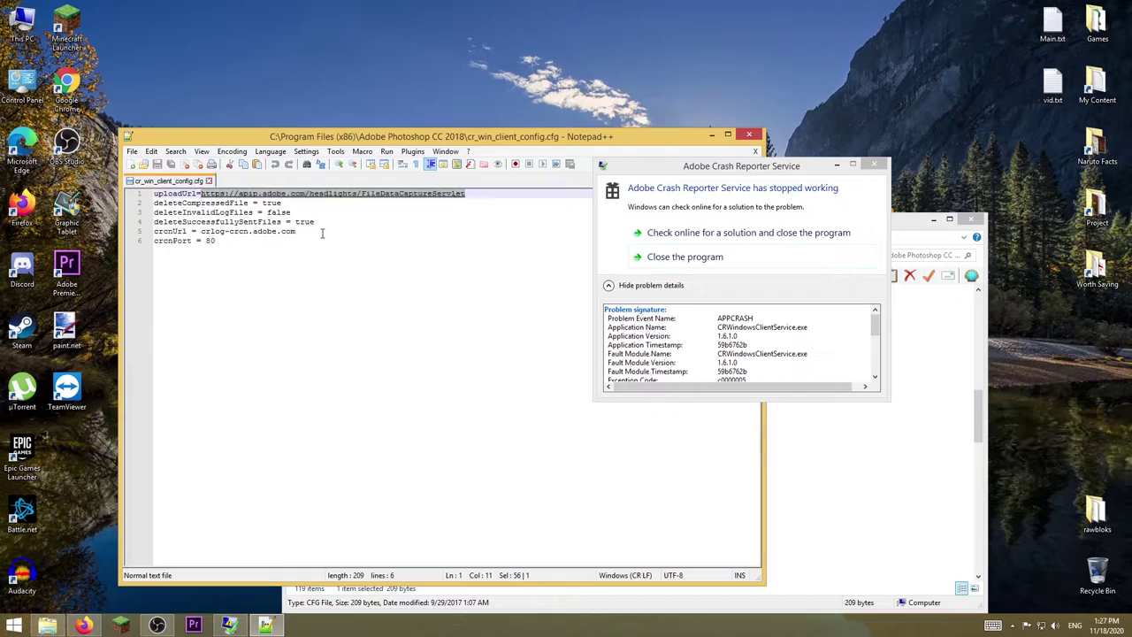
drag(324, 232, 201, 230)
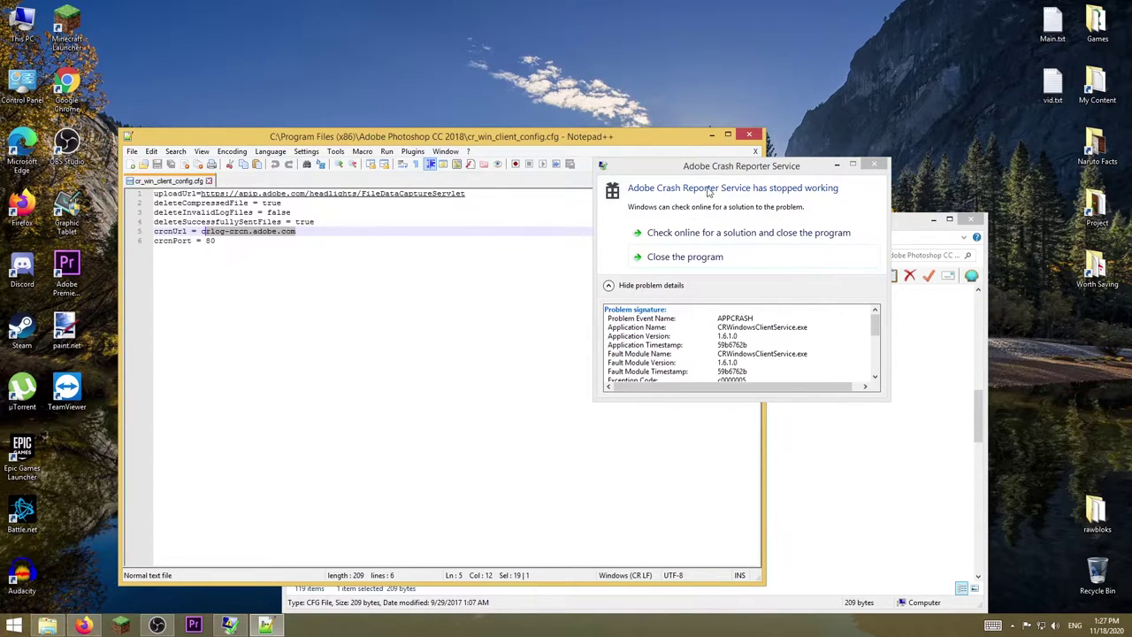
Step: Close the crash report, then reselect the upload URL on line 1 and crlog-crcn.adobe.com on line 5
drag(717, 173, 371, 72)
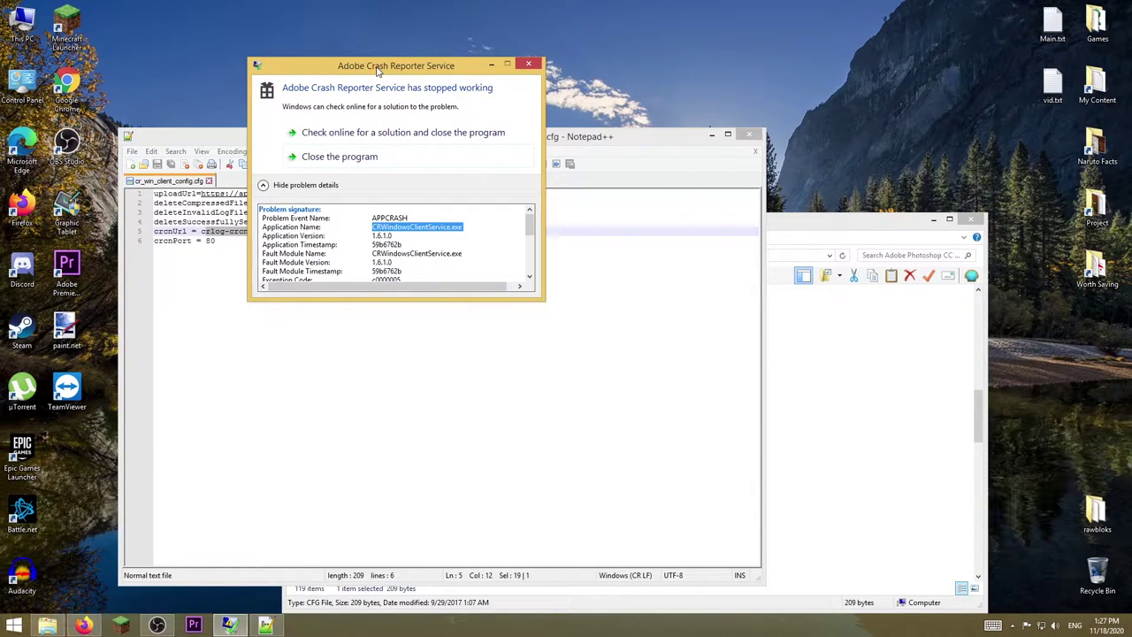
click(529, 65)
drag(465, 193, 224, 192)
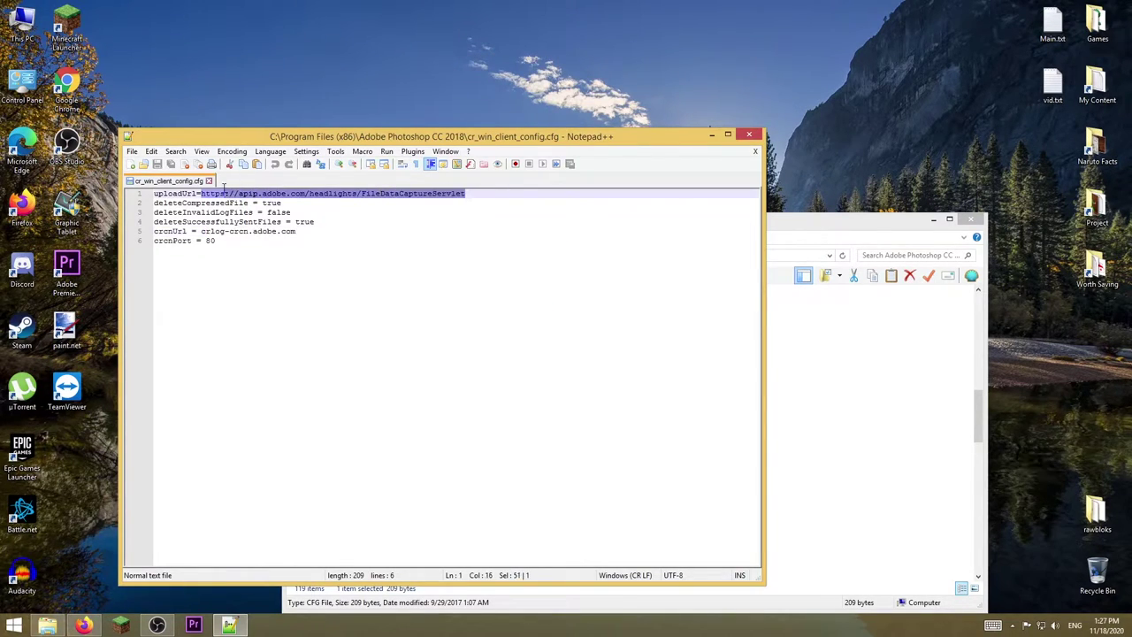
drag(296, 231, 202, 231)
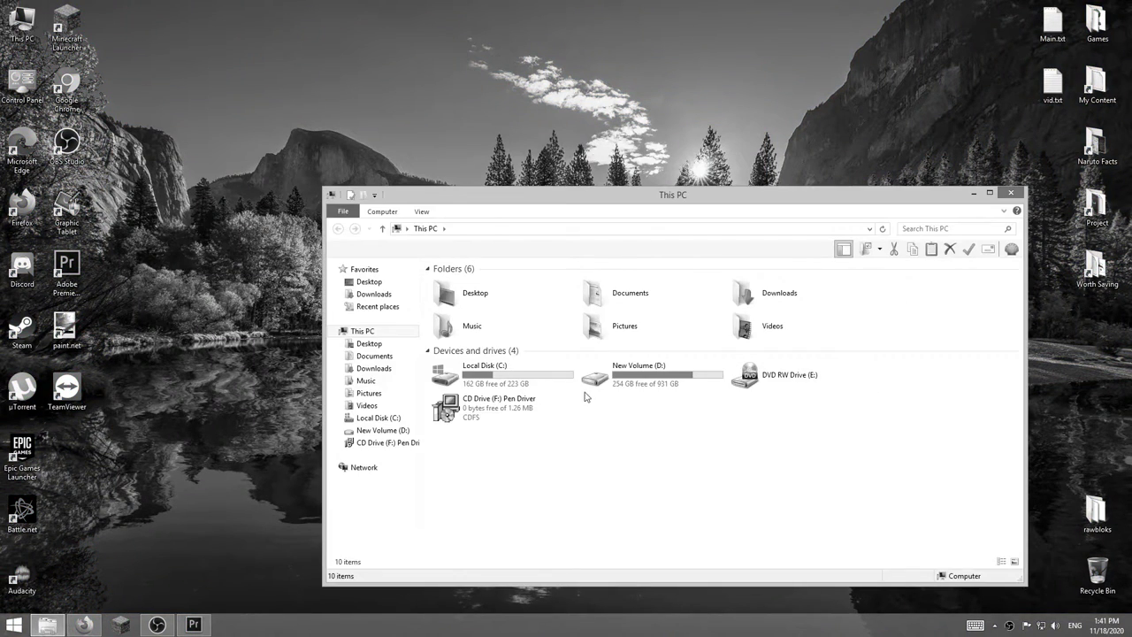
Step: Go to C:\Program Files (x86)\Adobe Photoshop CC 2018 and open cr_win_client_config.cfg with Notepad++
double_click(516, 378)
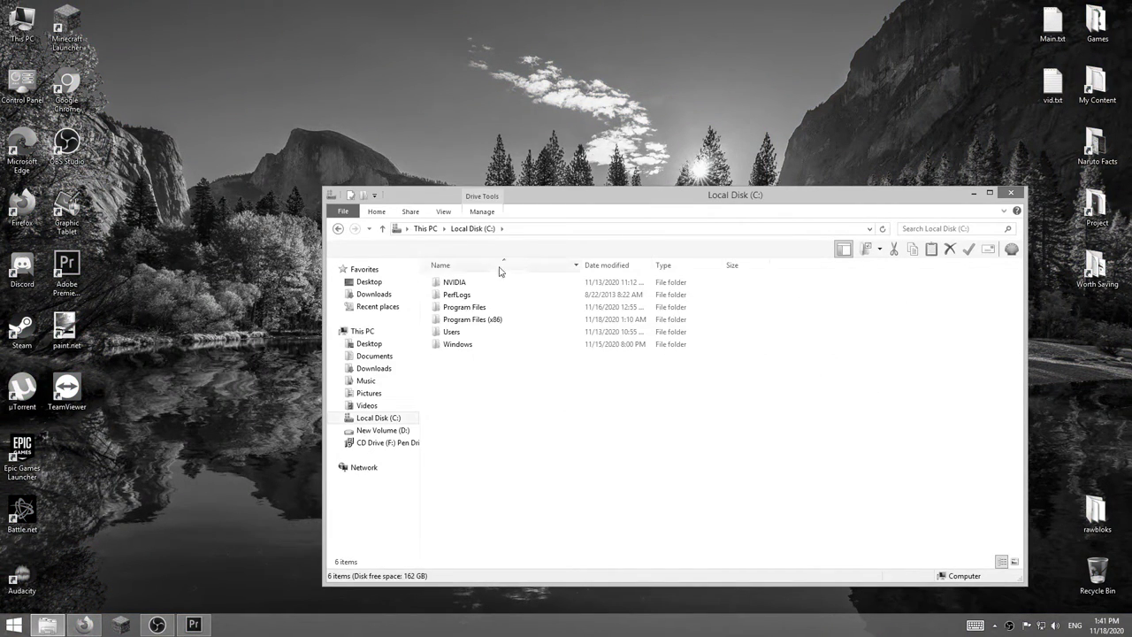
double_click(492, 324)
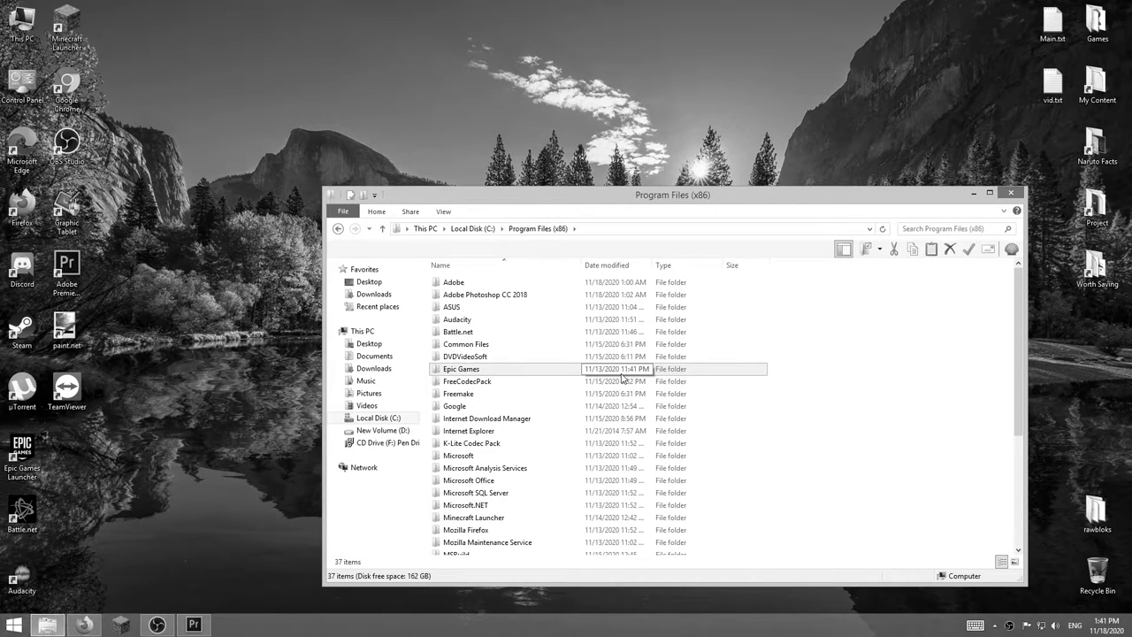
double_click(505, 298)
scroll(602, 363, down, 10)
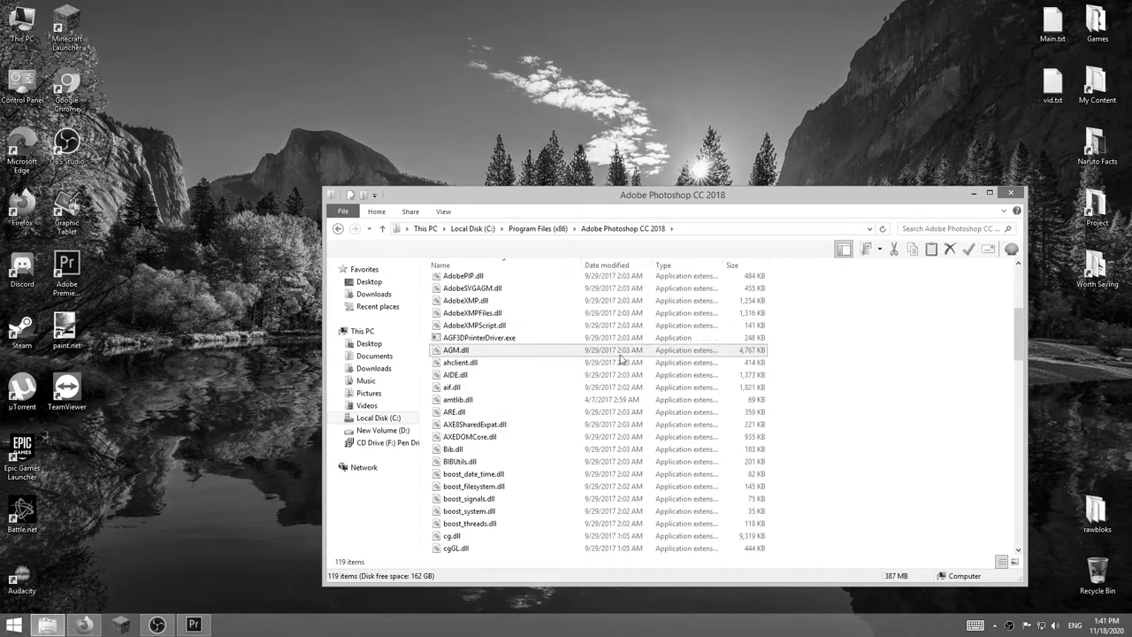
scroll(621, 359, down, 6)
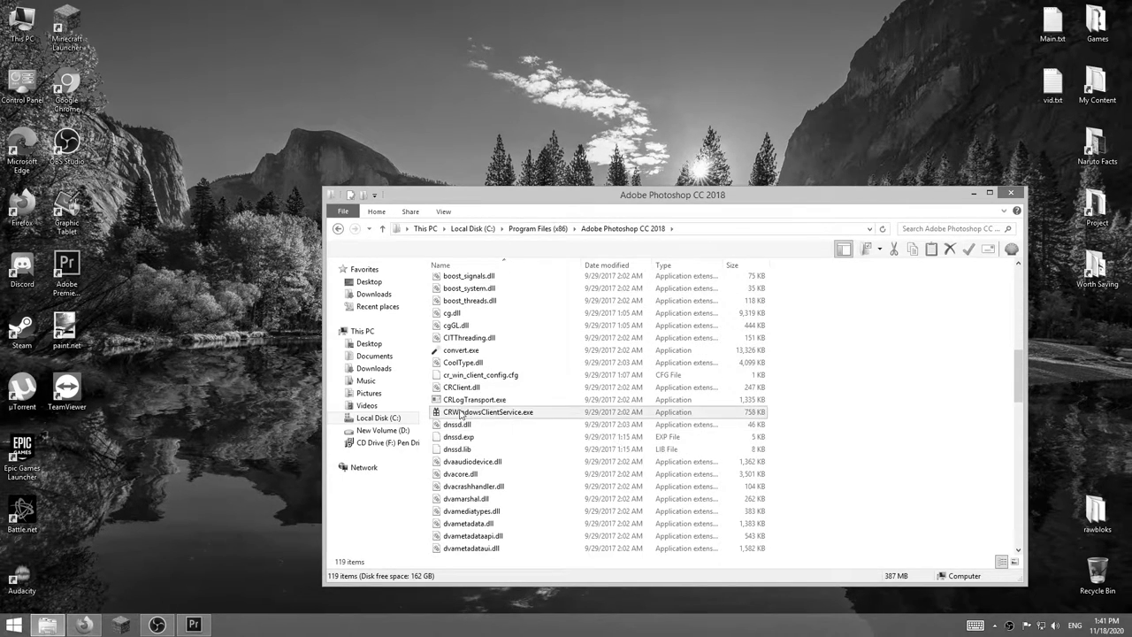
click(474, 377)
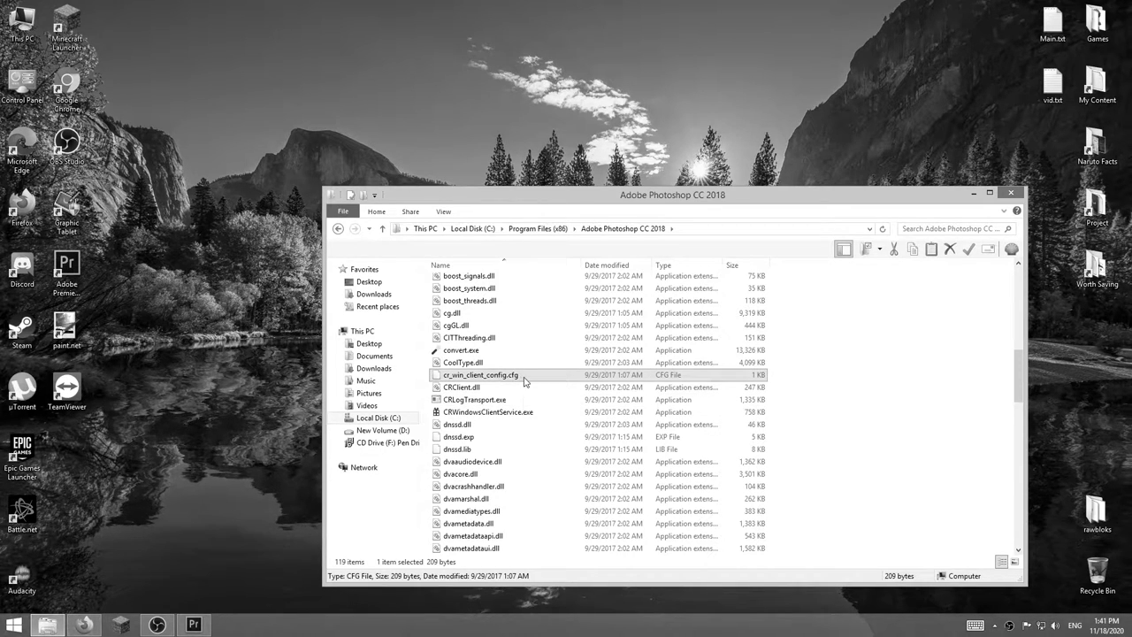
right_click(507, 376)
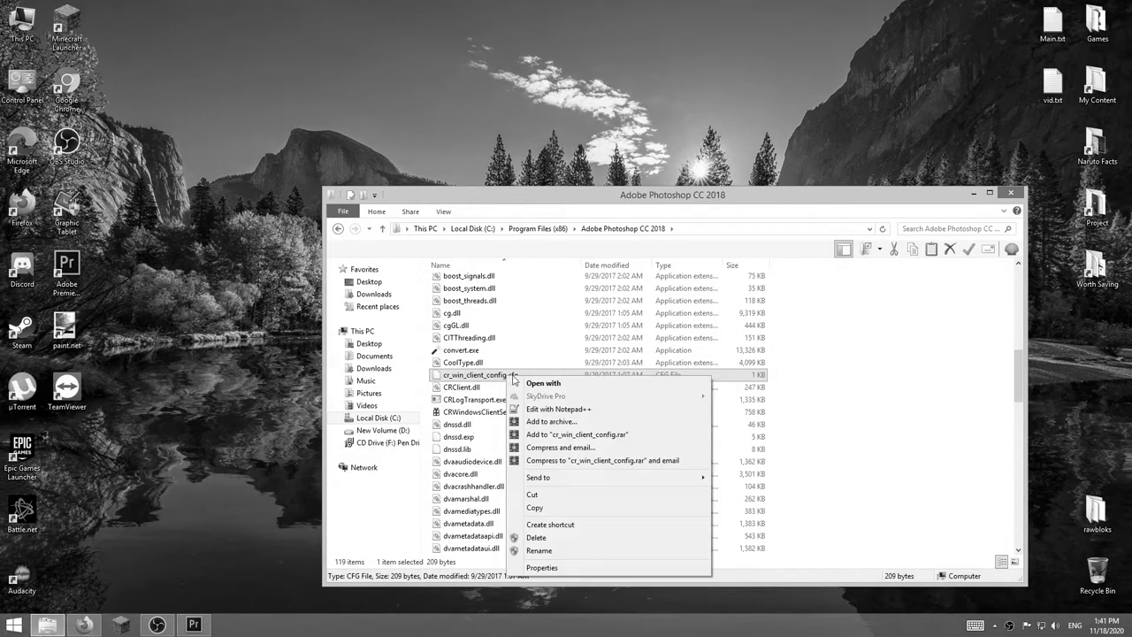
click(557, 410)
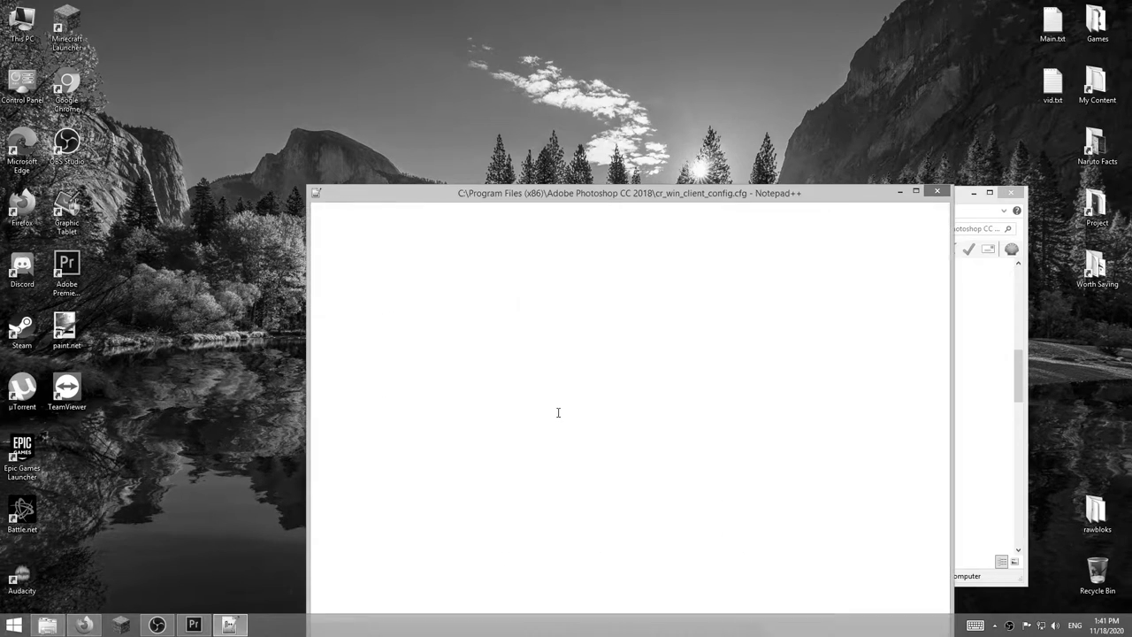
Step: Select the upload URL on line 1 and the crash-log server address on line 5
drag(654, 250, 387, 250)
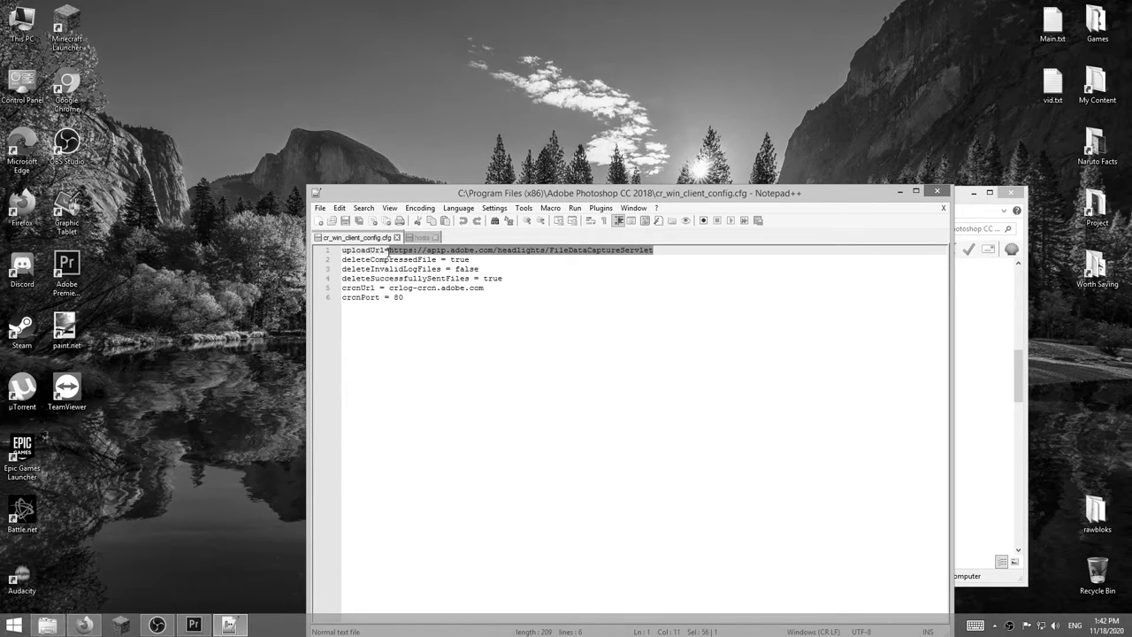
click(551, 289)
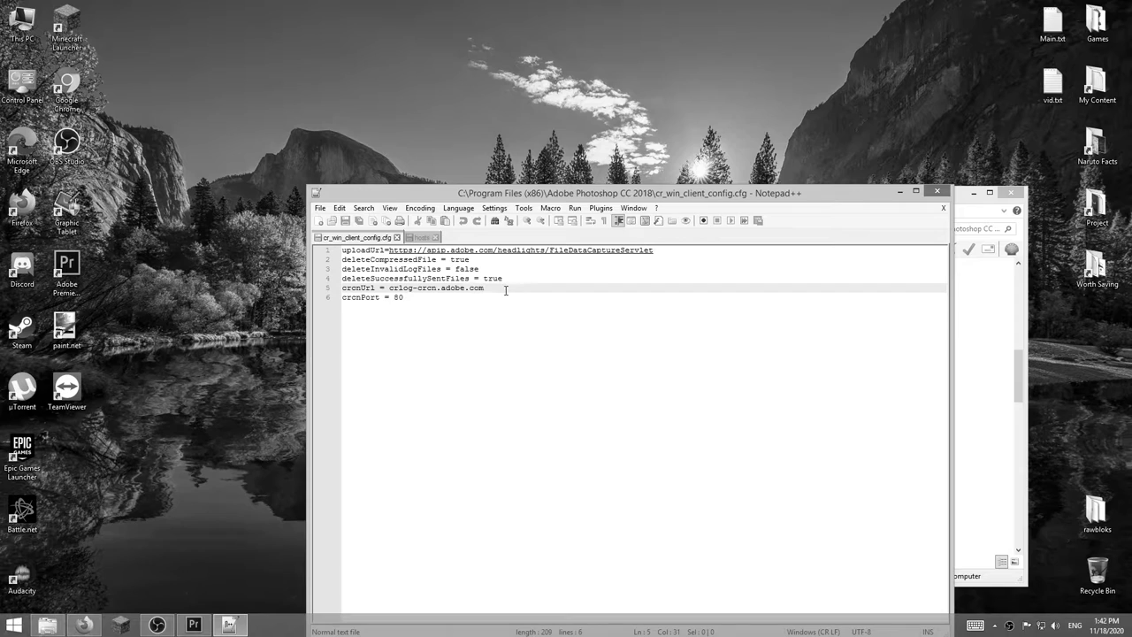
drag(506, 290, 393, 290)
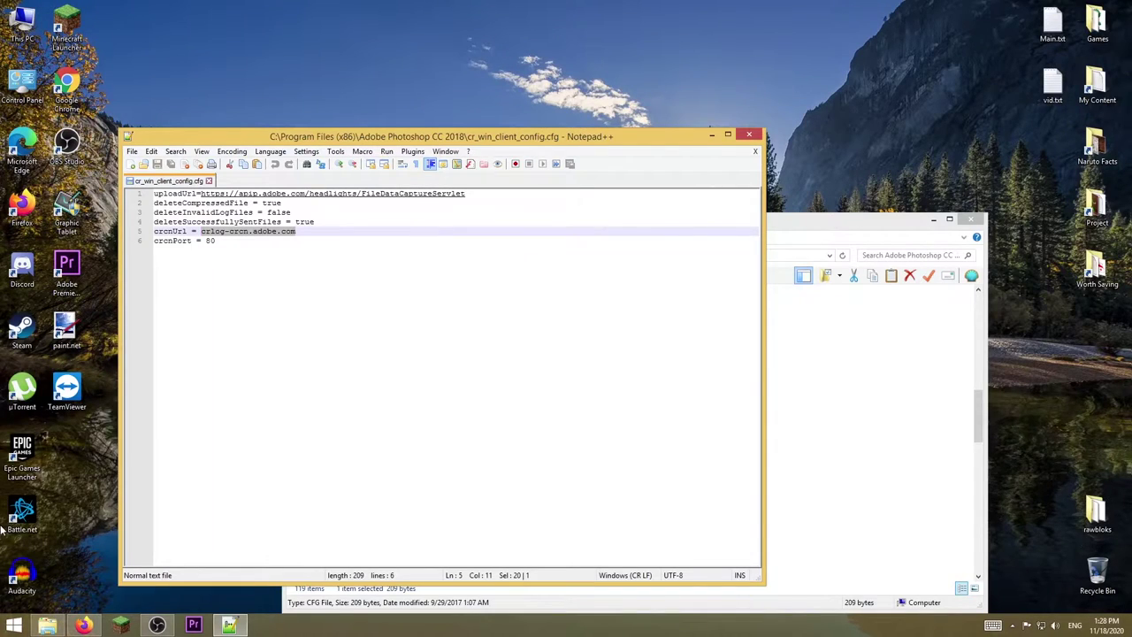
Step: Browse to C:\Windows\System32\drivers\etc and bring up the context menu for hosts
double_click(14, 21)
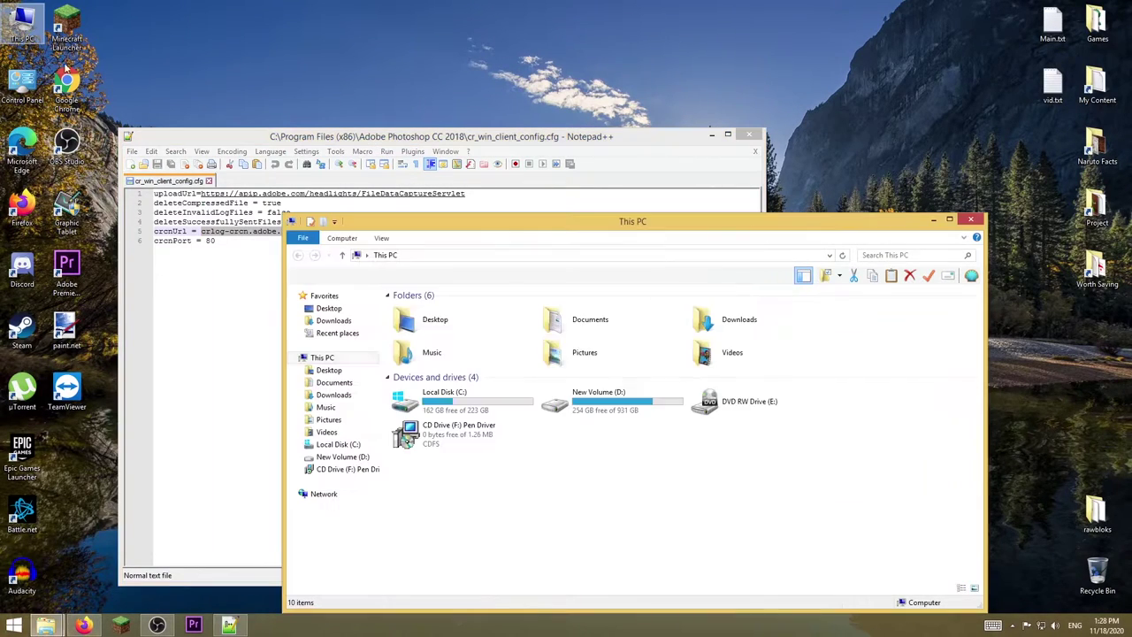
double_click(480, 402)
double_click(417, 395)
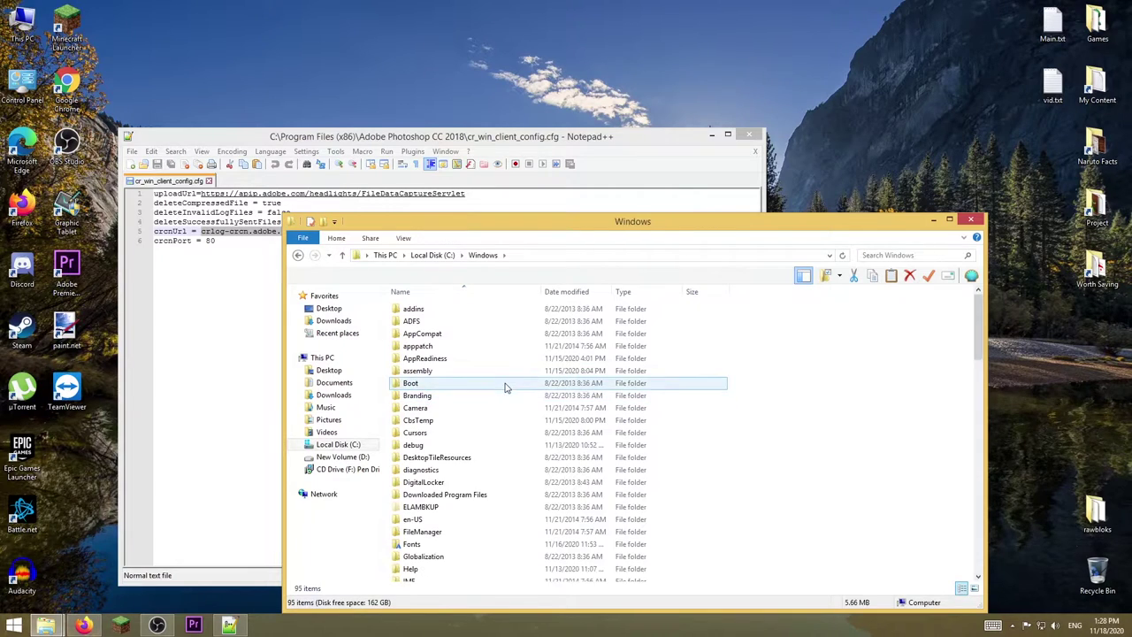
text(system32)
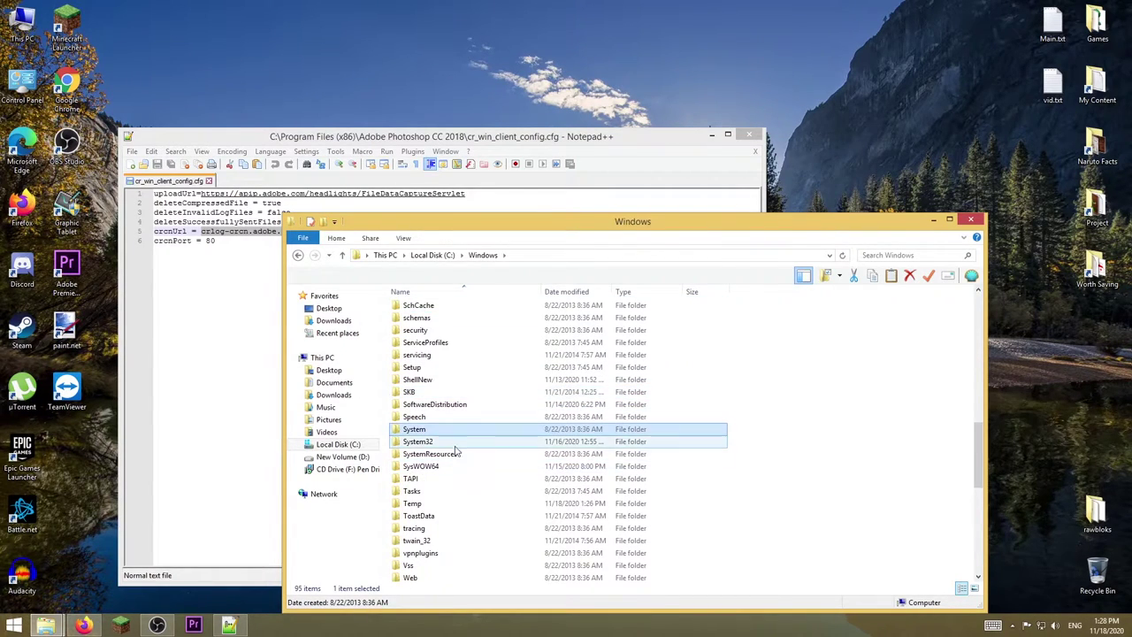
double_click(453, 442)
text(d)
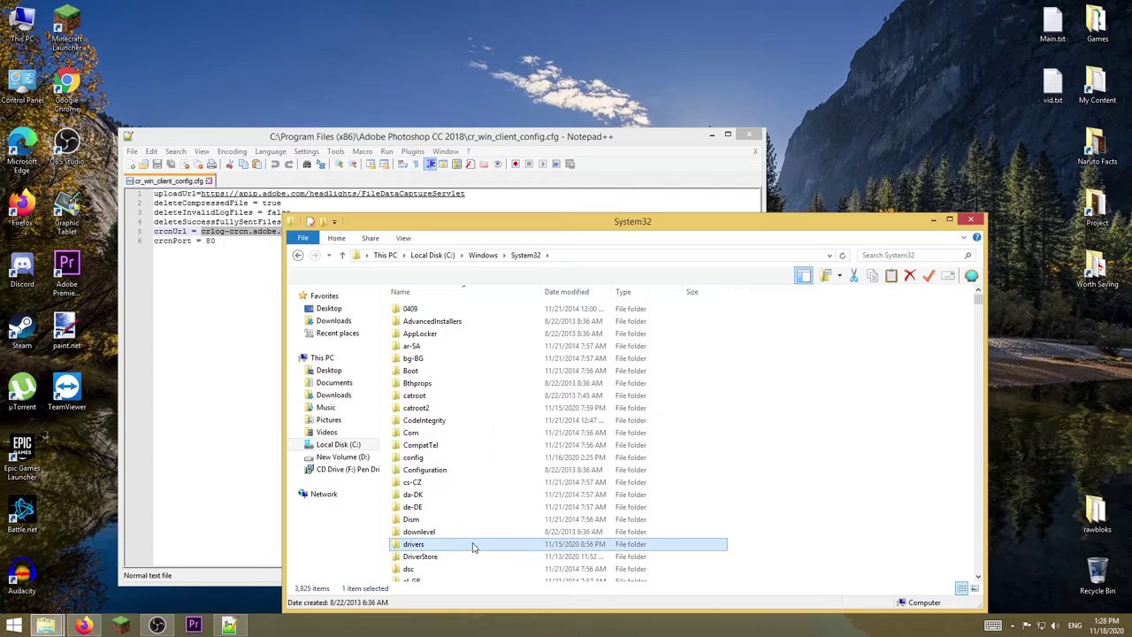
double_click(447, 544)
double_click(422, 323)
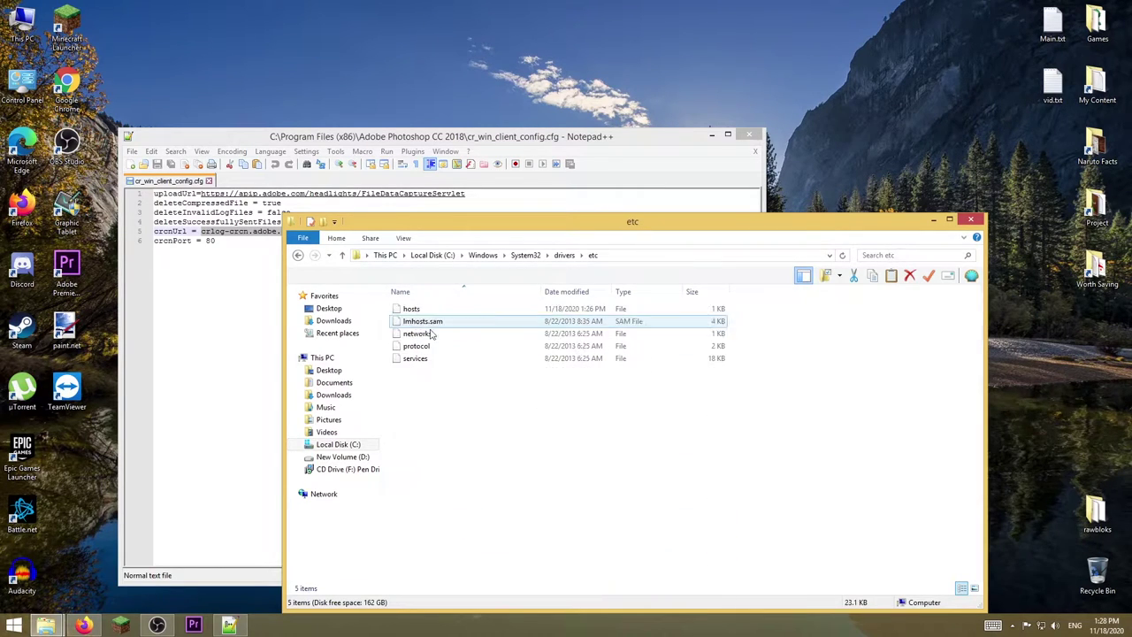
right_click(415, 313)
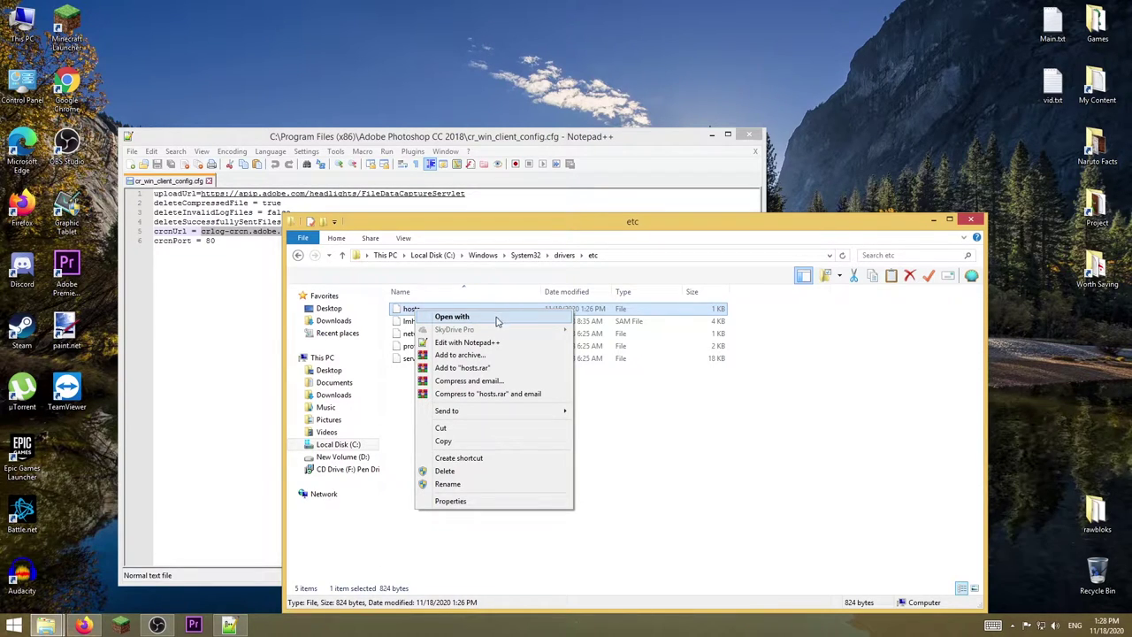
Step: Open hosts in Notepad++ and copy 127.0.0.1 onto a new line 23
click(496, 344)
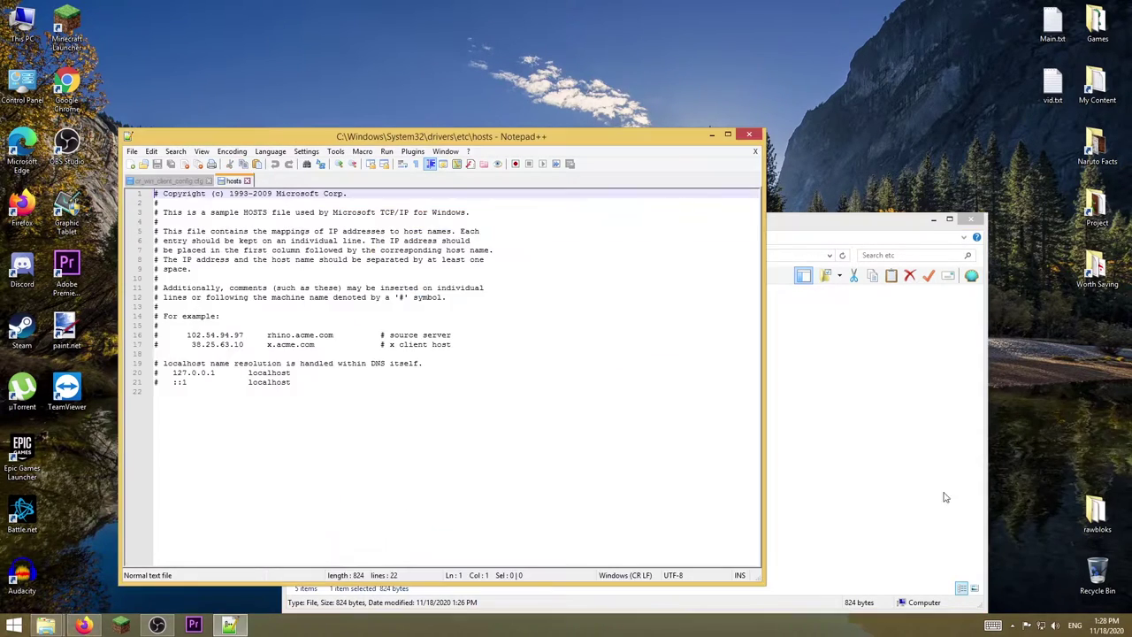
drag(429, 132, 1131, 203)
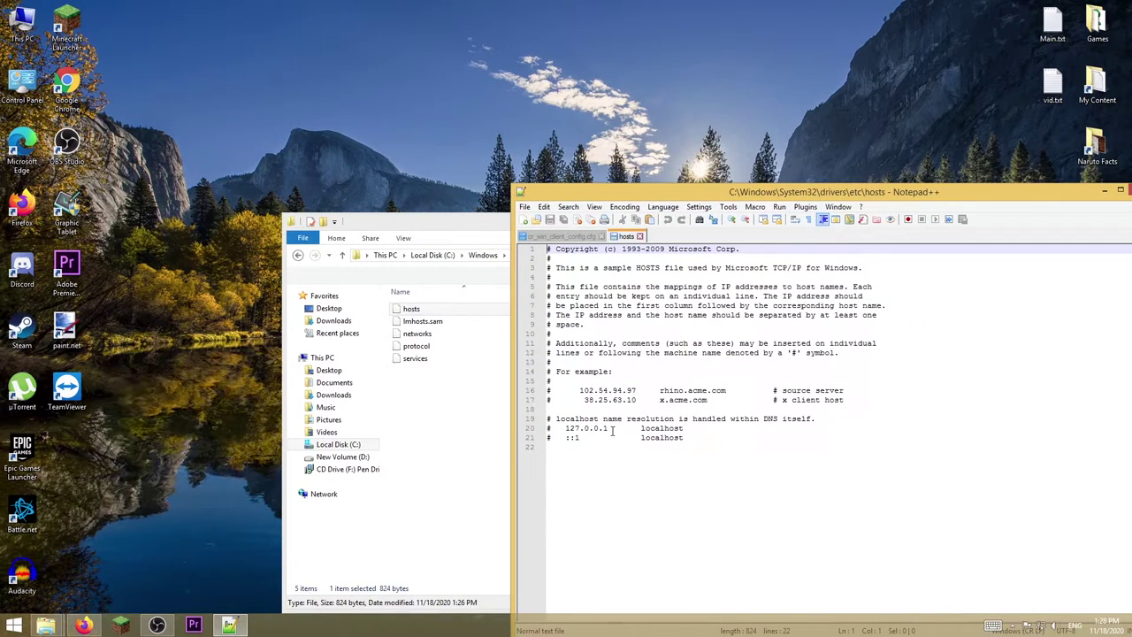
drag(593, 428, 564, 429)
key(ctrl+c)
click(611, 469)
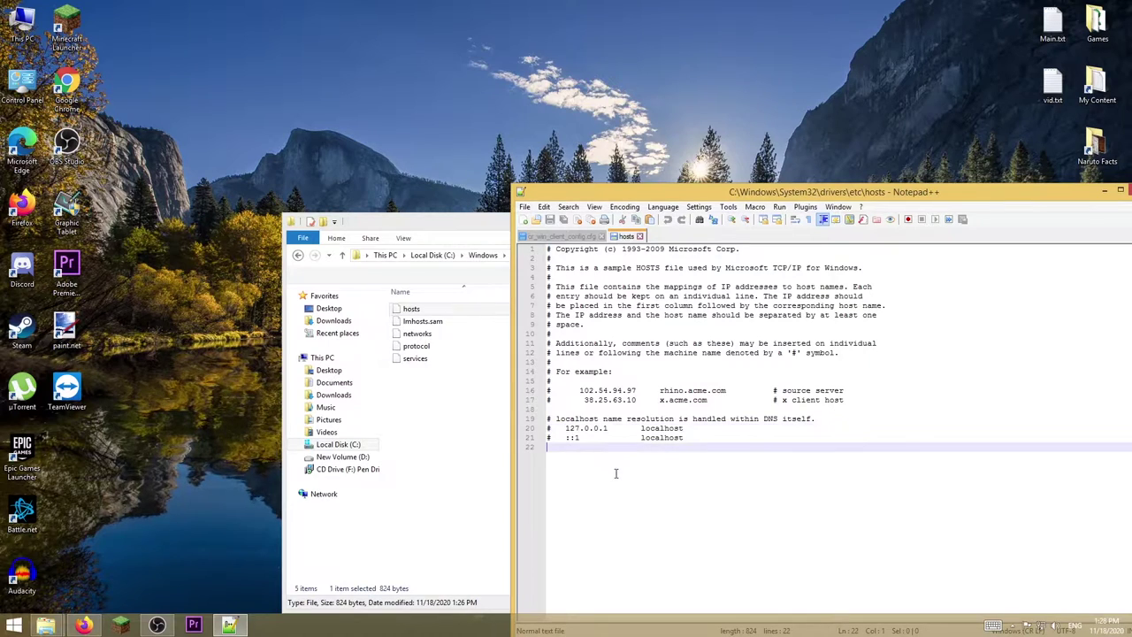
key(ctrl+v)
key(Home)
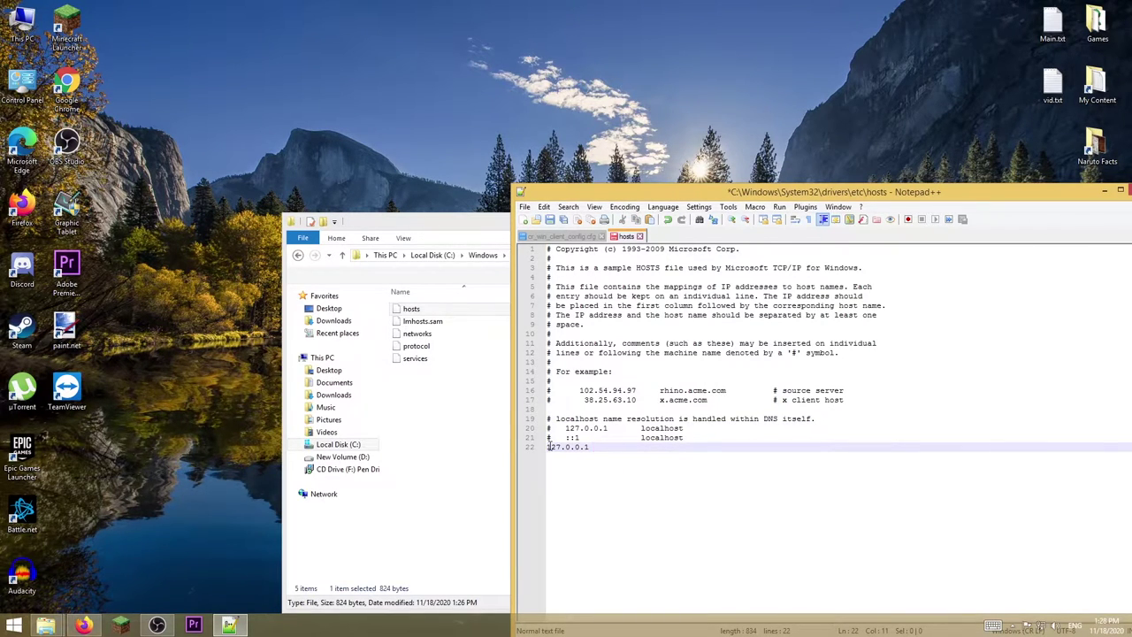
key(Return)
click(610, 467)
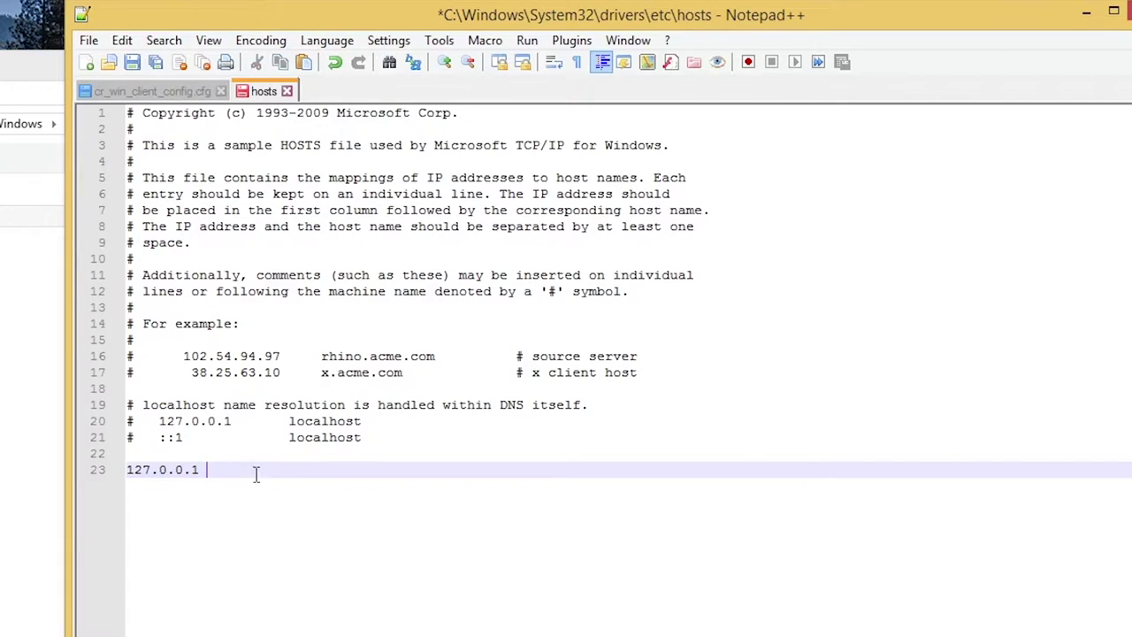
Step: Copy the apip.adobe.com upload hostname from the config file and paste it after 127.0.0.1 on line 23
click(152, 91)
drag(661, 112, 207, 112)
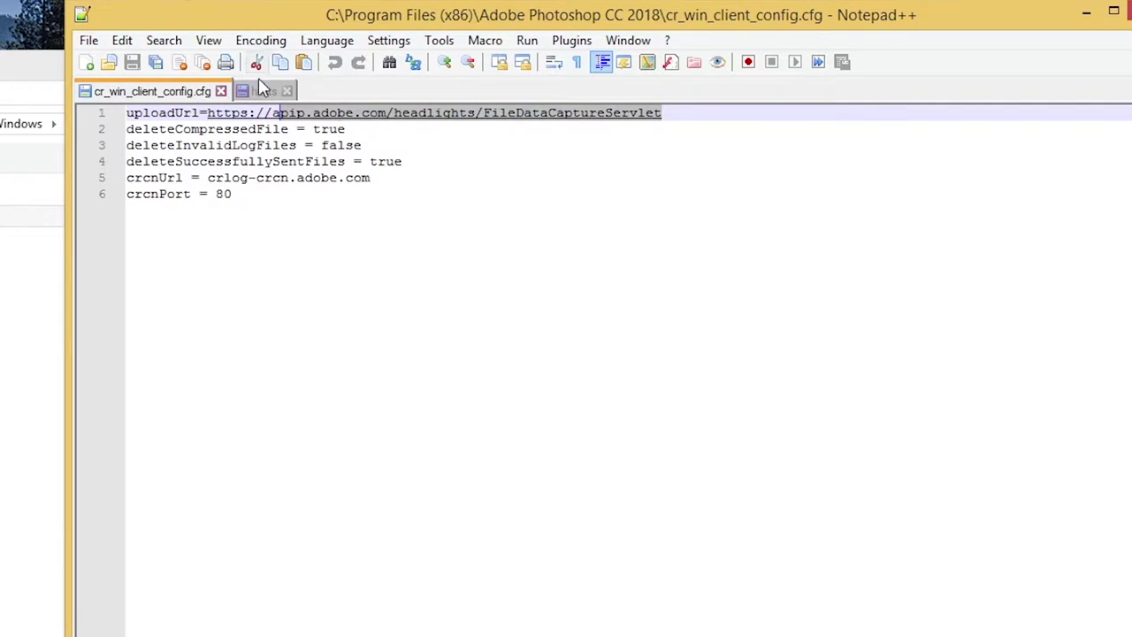
click(280, 112)
double_click(637, 112)
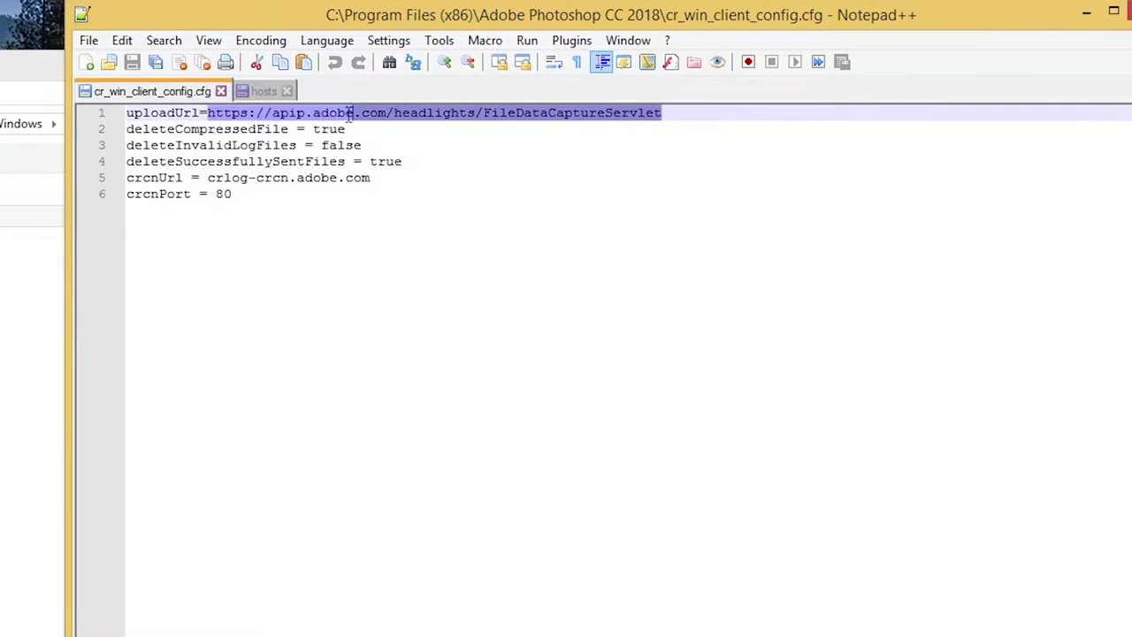
click(272, 119)
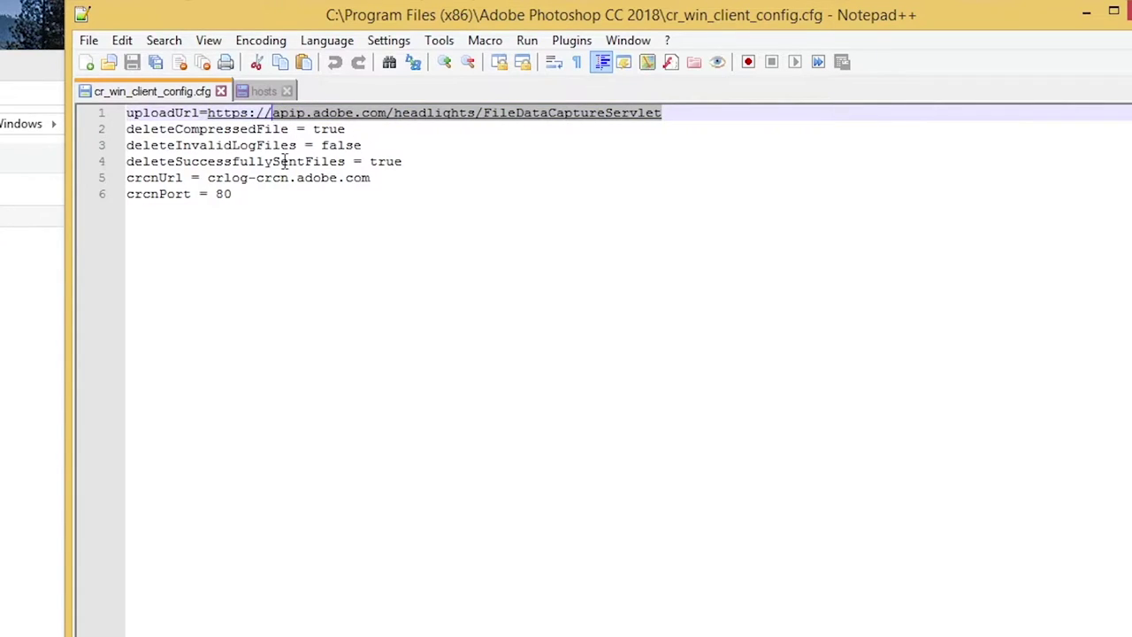
key(ctrl+c)
click(263, 91)
key(ctrl+v)
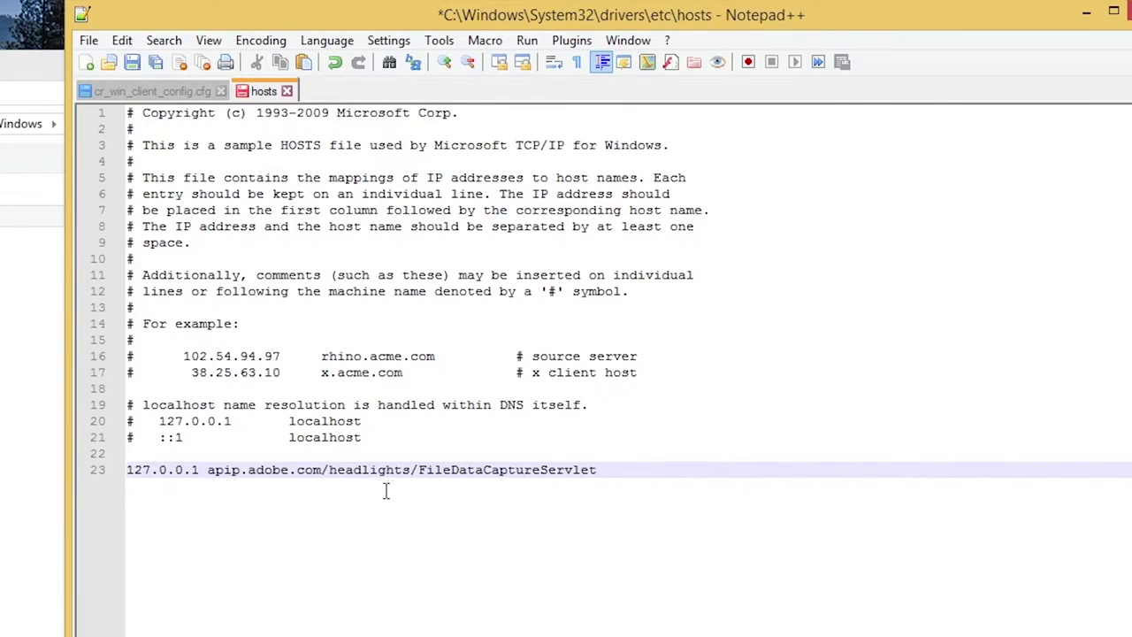
Step: Duplicate line 23 and clear its hostname, leaving only 127.0.0.1 on line 24
key(Return)
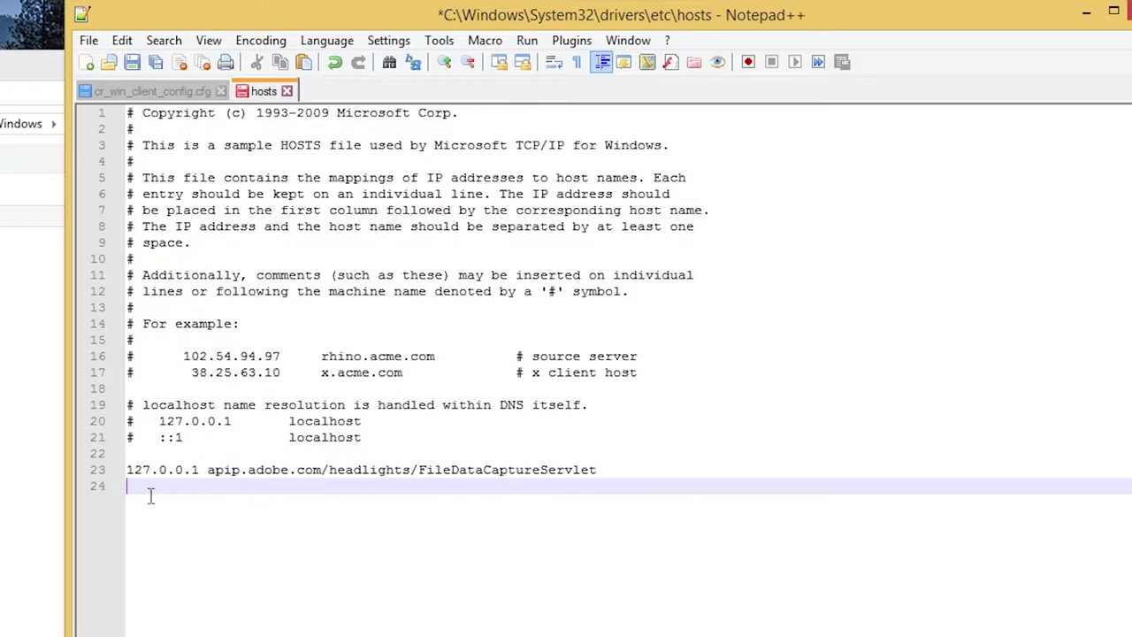
key(Up)
key(ctrl+d)
click(219, 497)
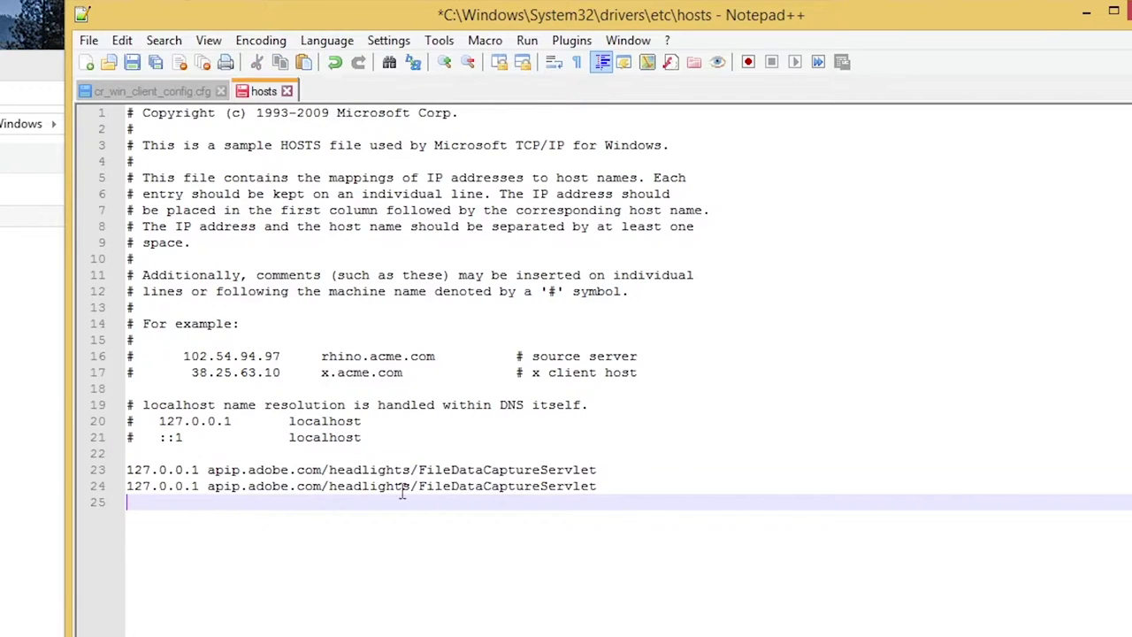
key(BackSpace)
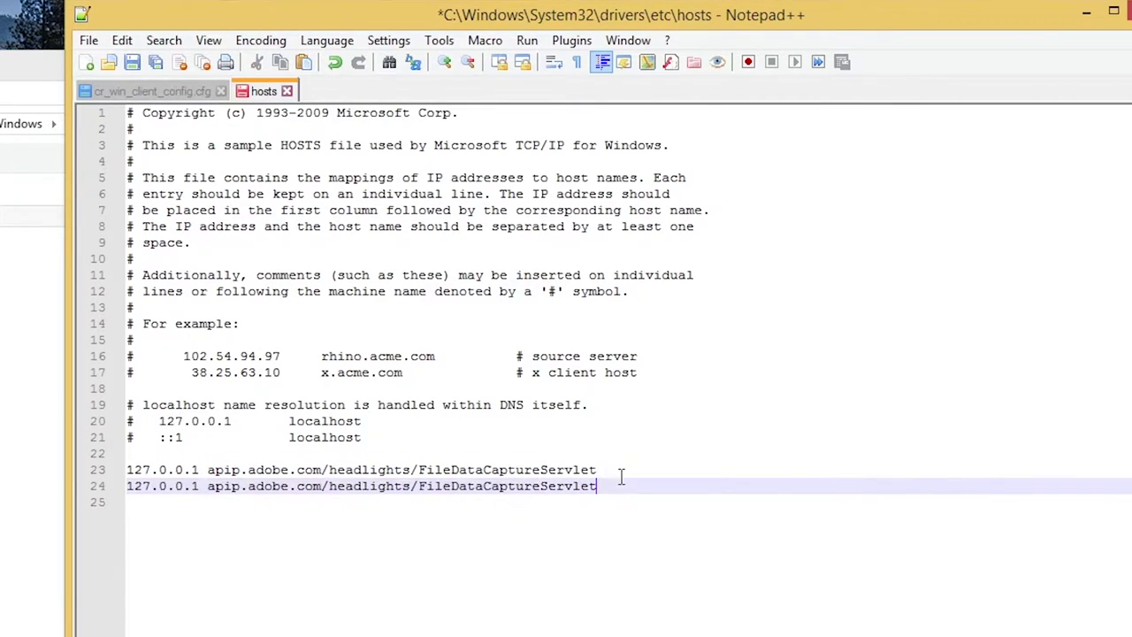
drag(599, 486, 105, 491)
key(BackSpace)
click(230, 486)
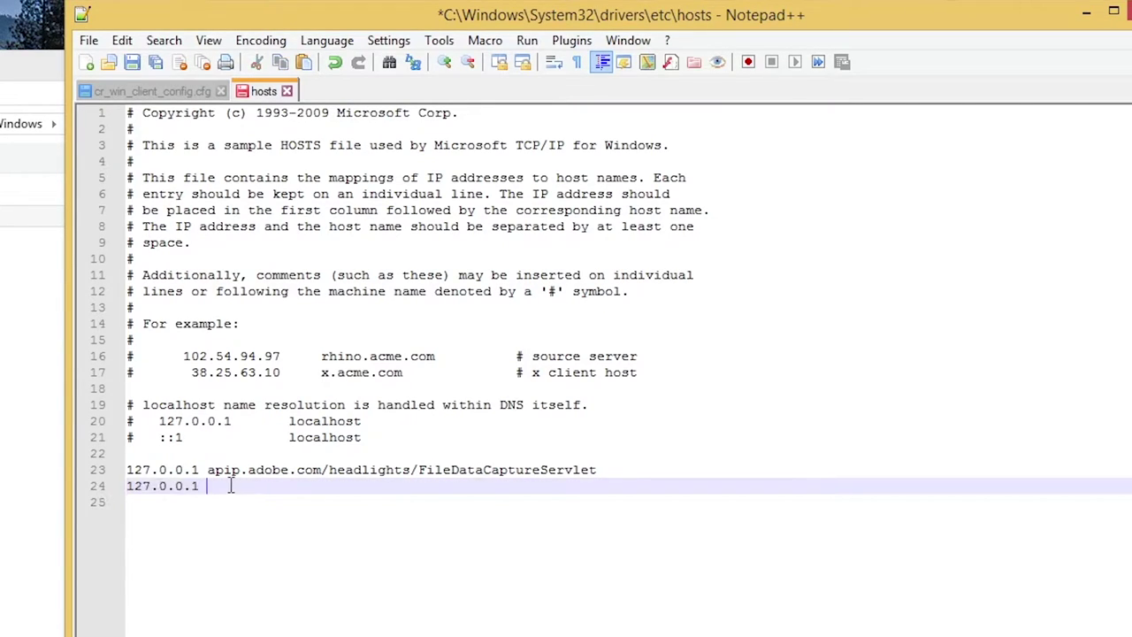
Step: Select crlog-crcn.adobe.com on line 5 of the config file and return to hosts
click(168, 91)
drag(398, 182, 212, 182)
click(264, 91)
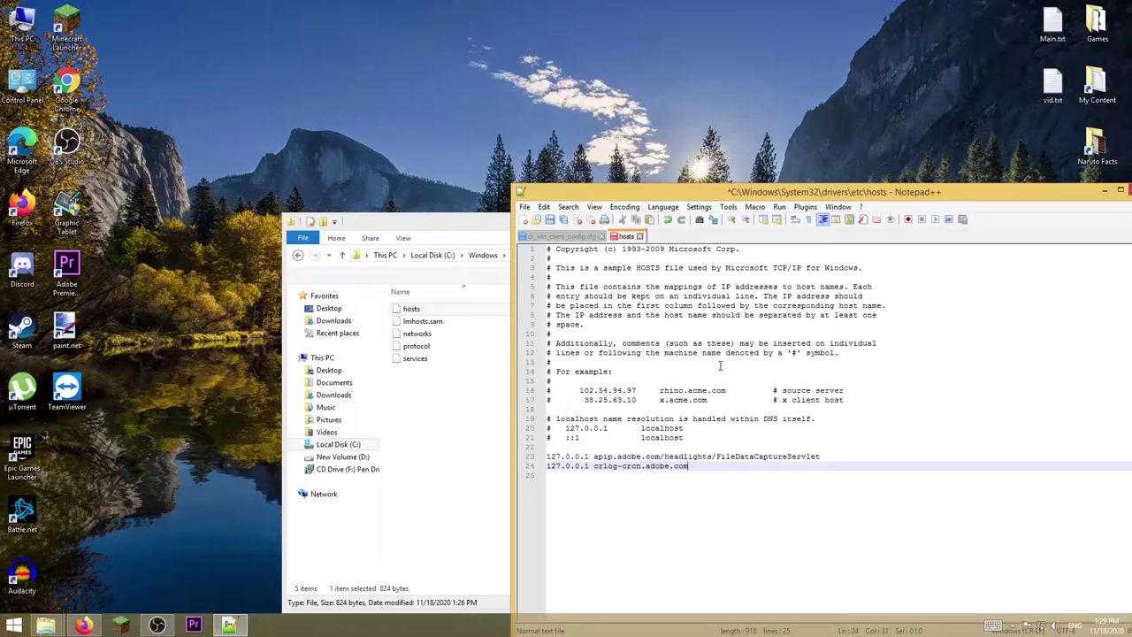
Step: Relaunch Notepad++ as Administrator after the failed save and save the hosts file again
key(ctrl+s)
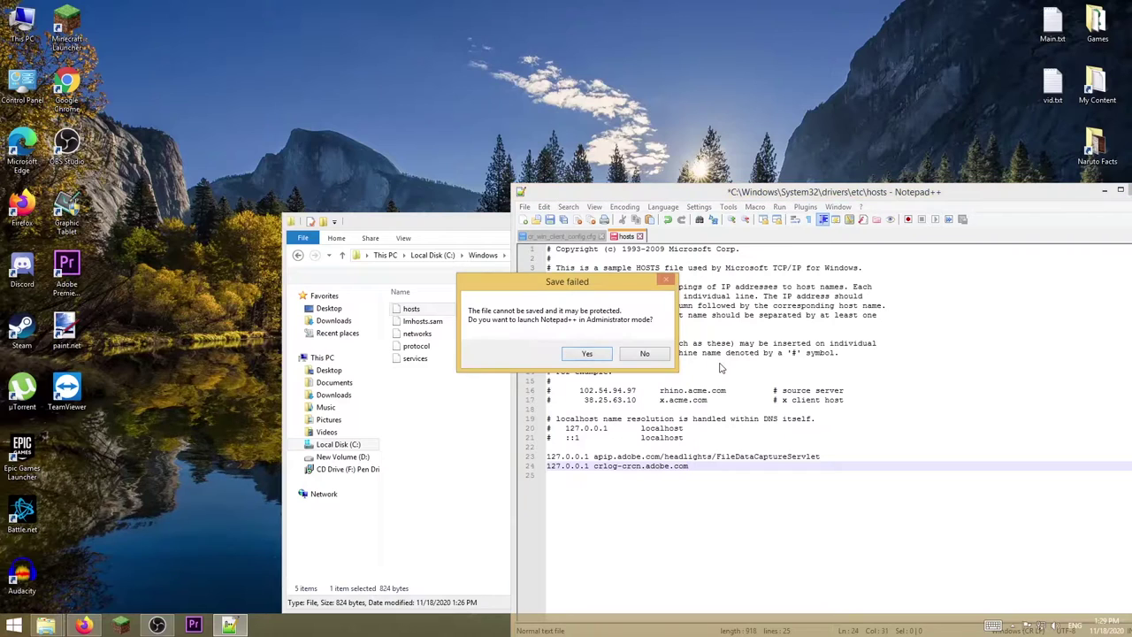
drag(575, 285, 653, 327)
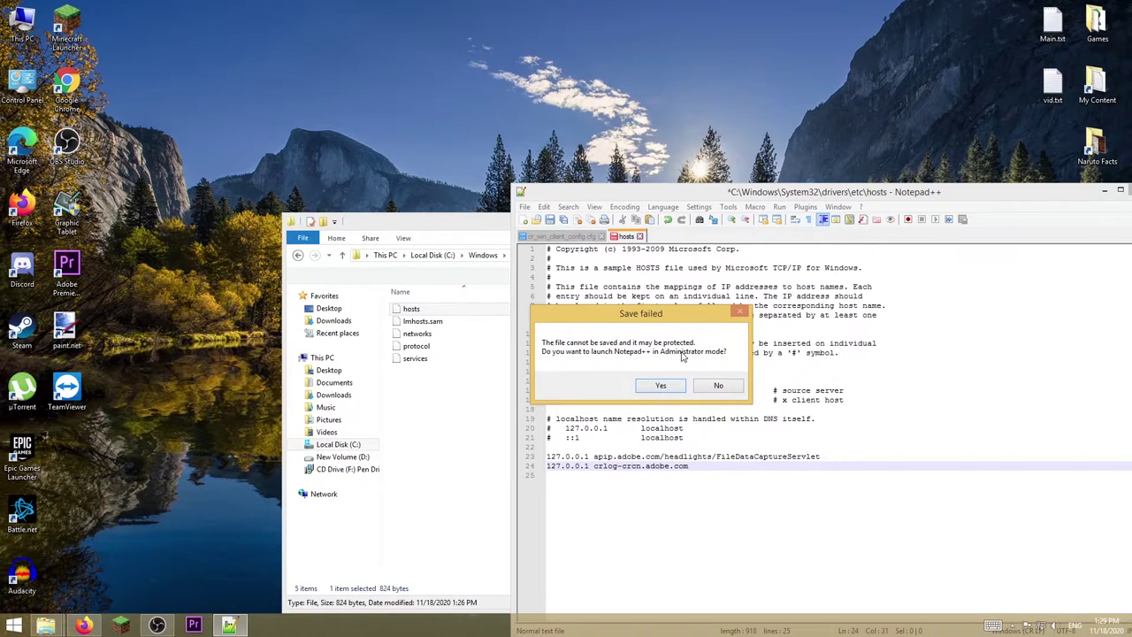
click(678, 383)
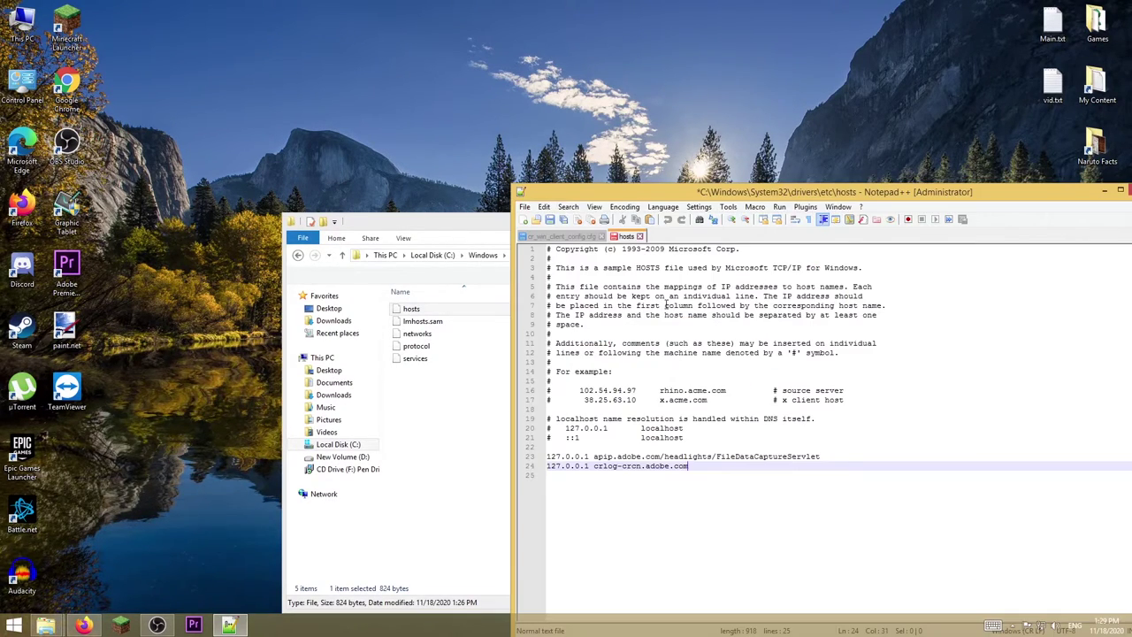
click(750, 430)
key(ctrl+s)
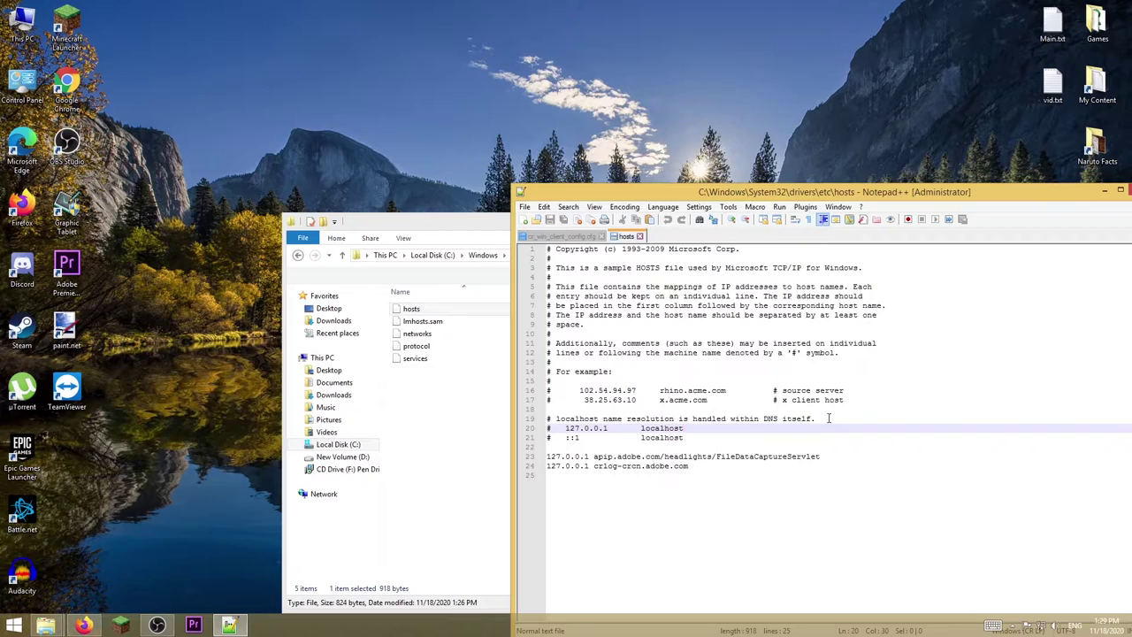
Step: Start Save a Copy As with All types selected, then cancel it
click(525, 206)
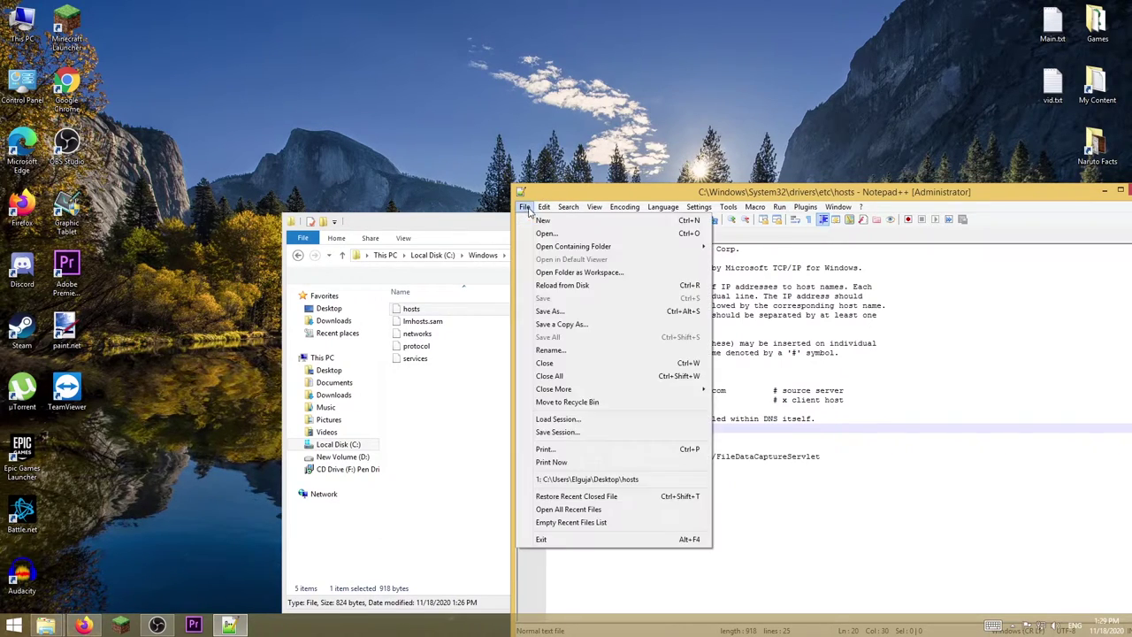
click(566, 324)
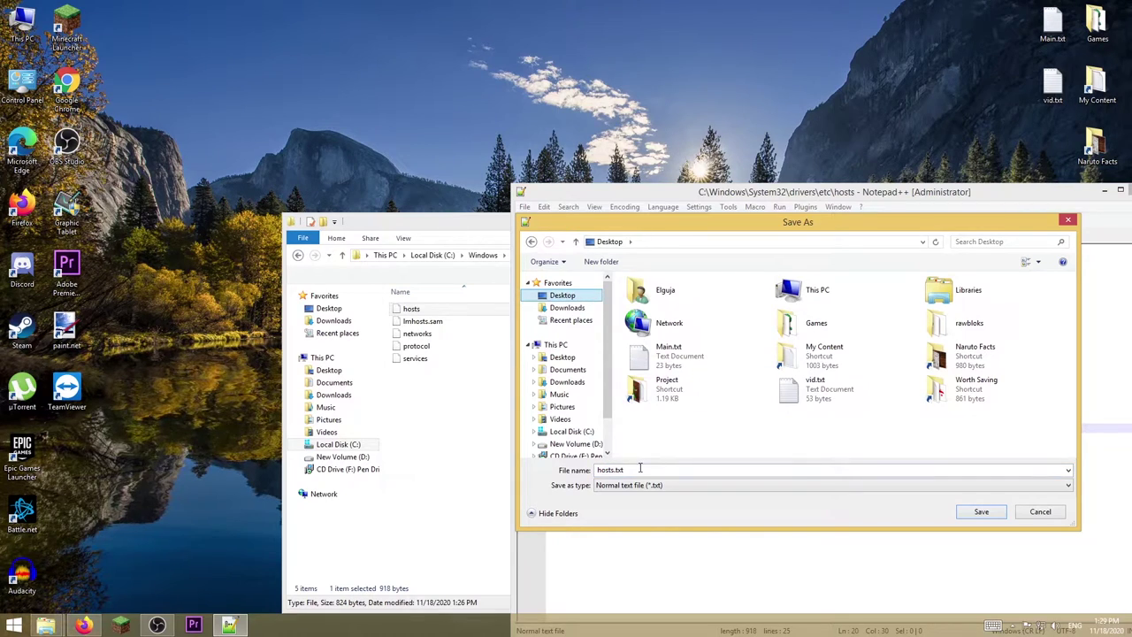
click(682, 485)
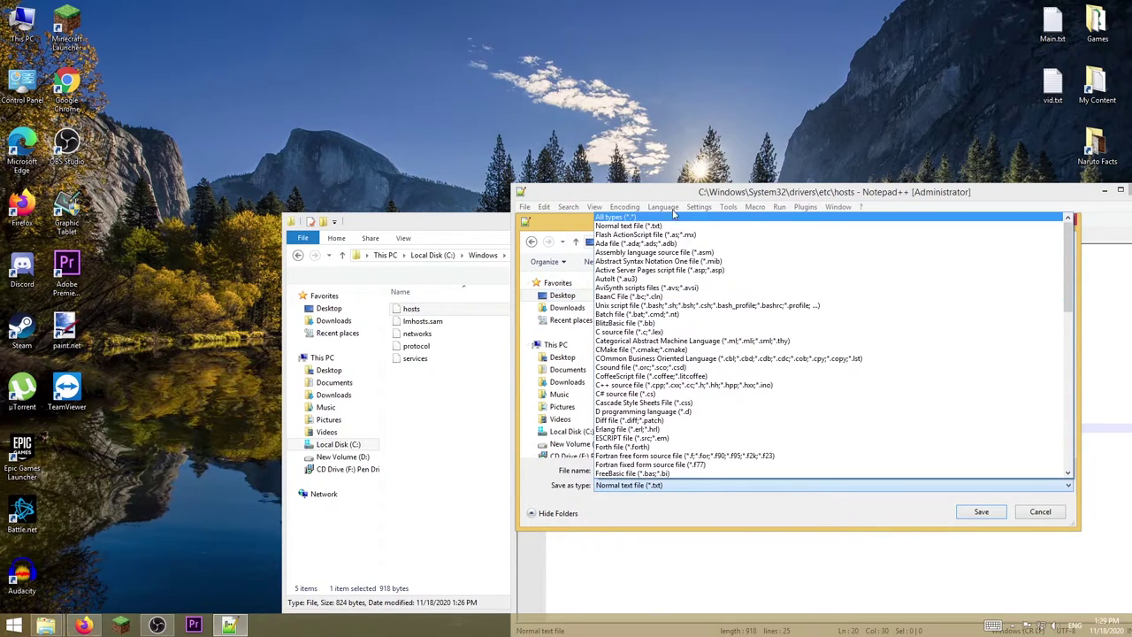
click(624, 219)
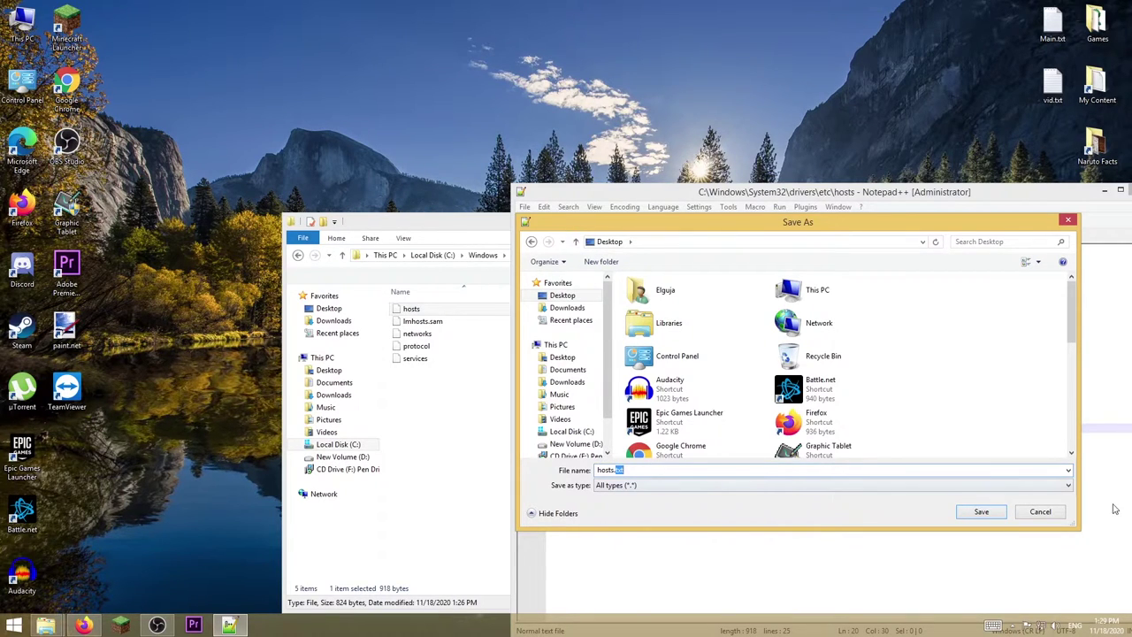
click(1040, 511)
drag(1001, 198, 945, 200)
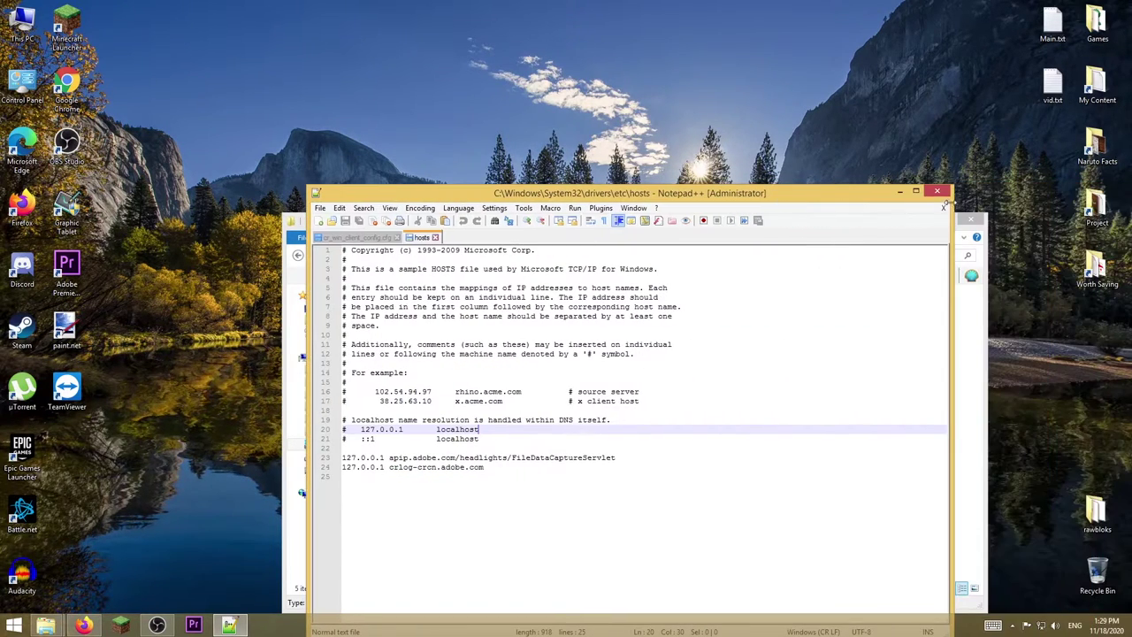
Step: Close Notepad++ and reopen the hosts file in Notepad
key(alt+F4)
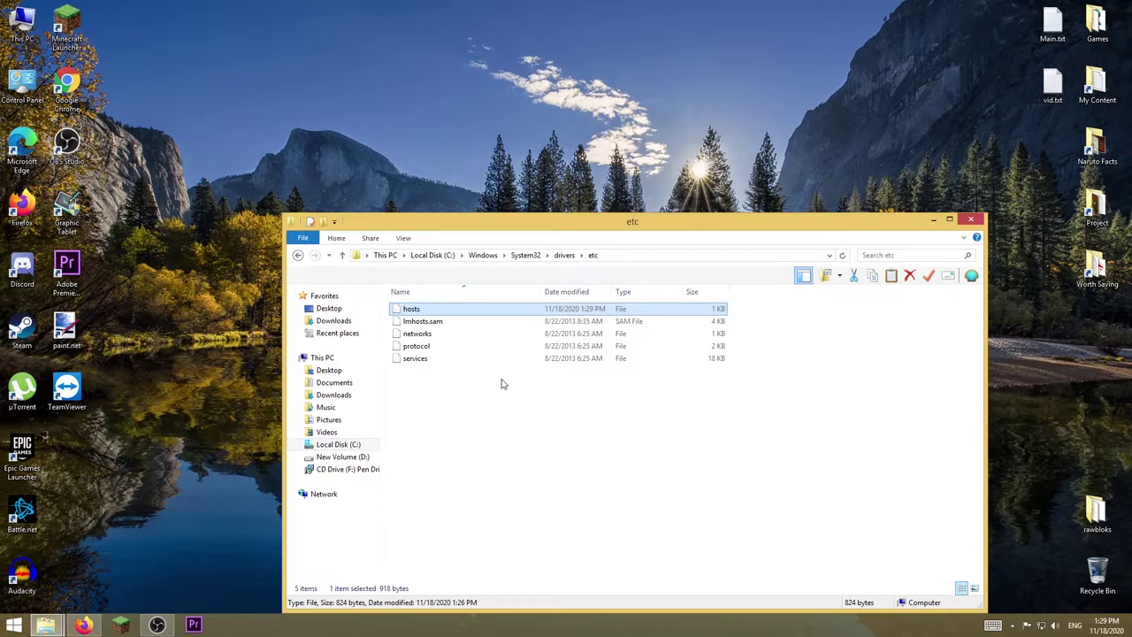
right_click(411, 309)
click(437, 314)
scroll(584, 273, down, 2)
scroll(585, 272, down, 2)
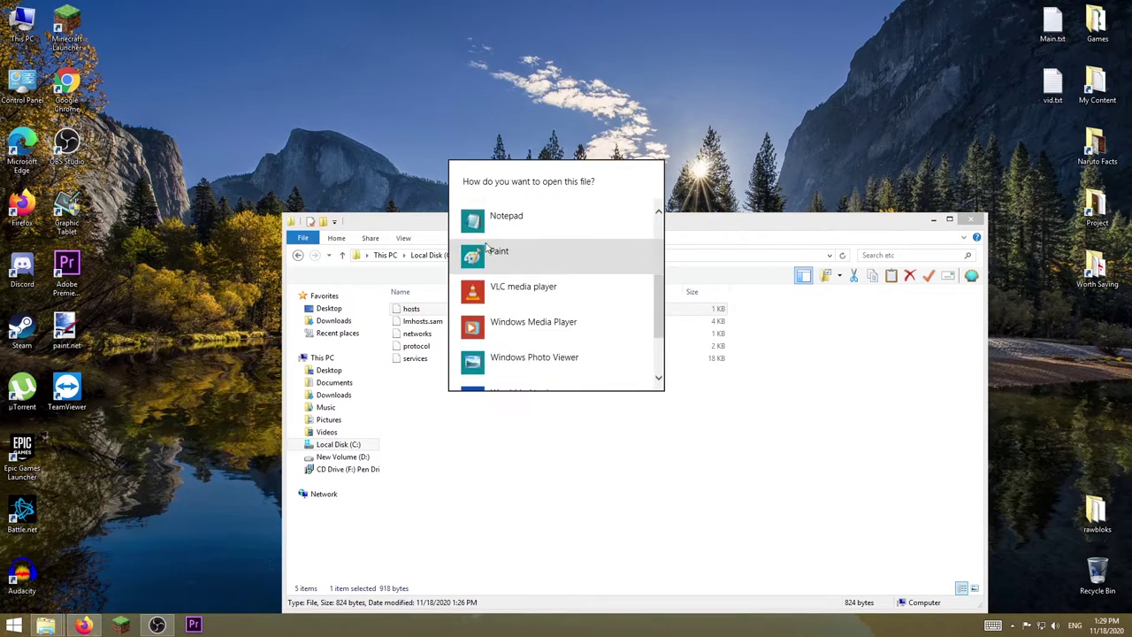
click(519, 227)
drag(444, 139, 614, 146)
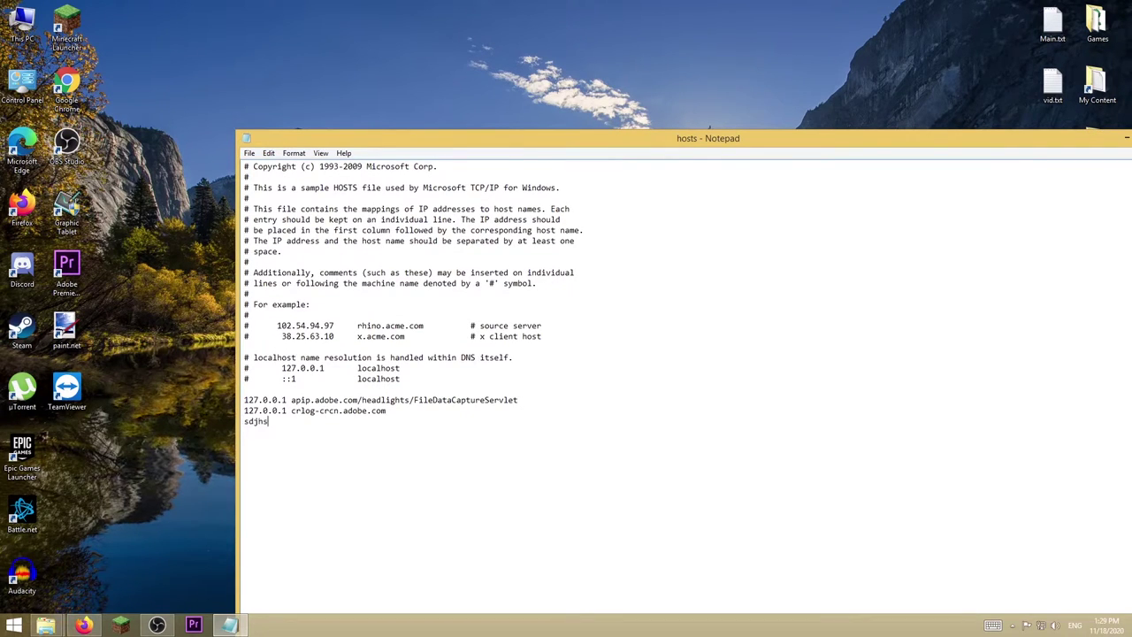
Step: Save the hosts text to the Desktop as hosts.txt with Save as type All Files
key(ctrl+s)
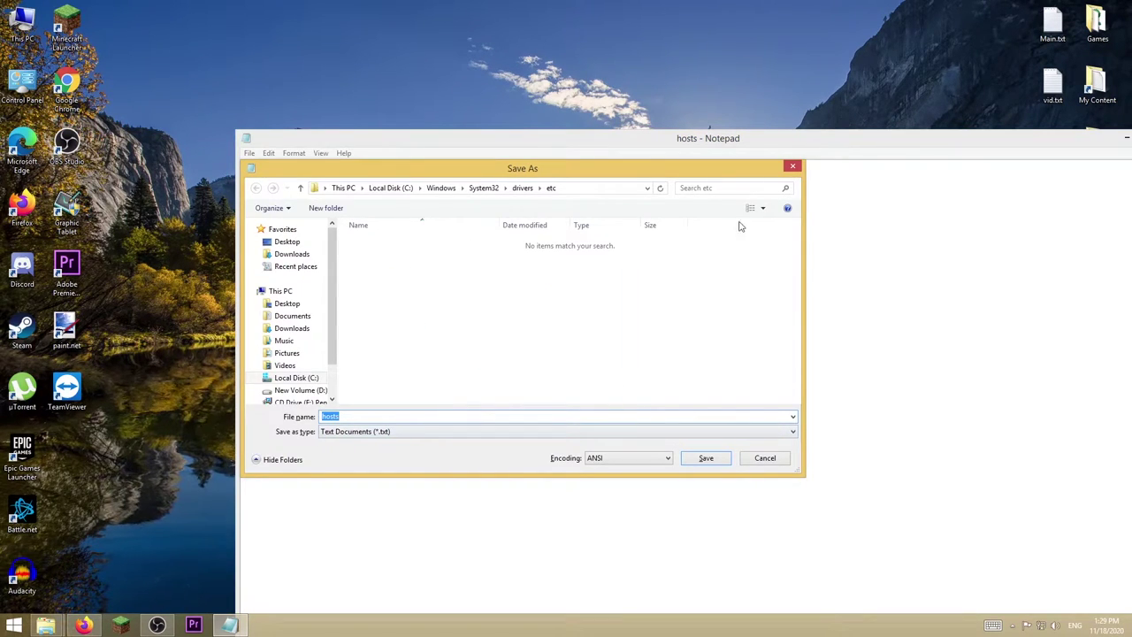
drag(574, 162, 659, 145)
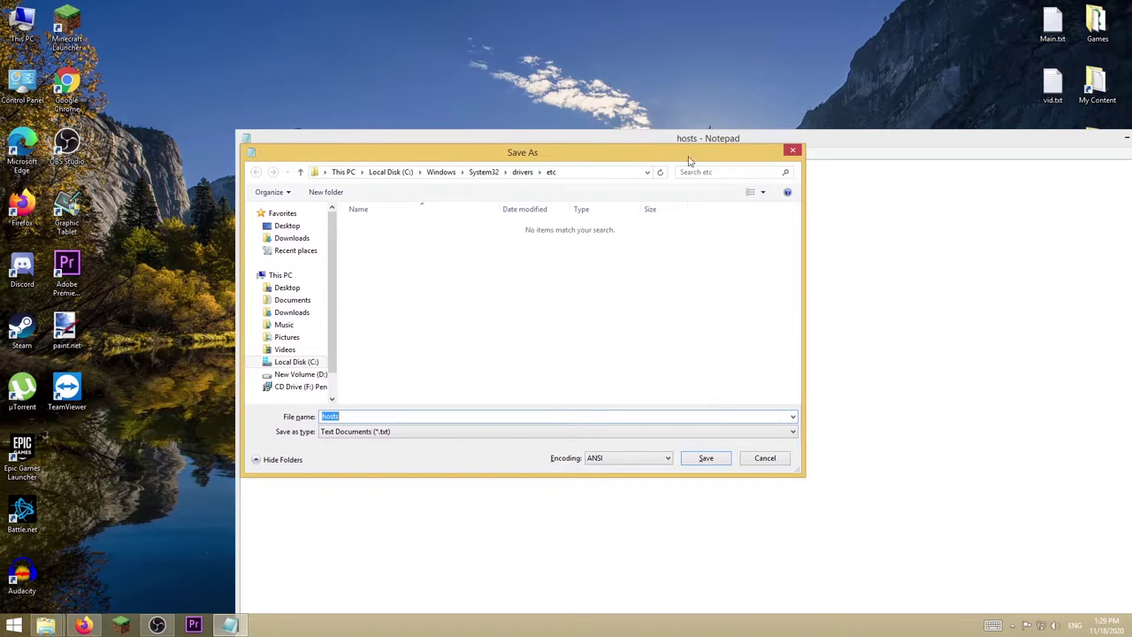
click(792, 152)
drag(372, 436, 246, 422)
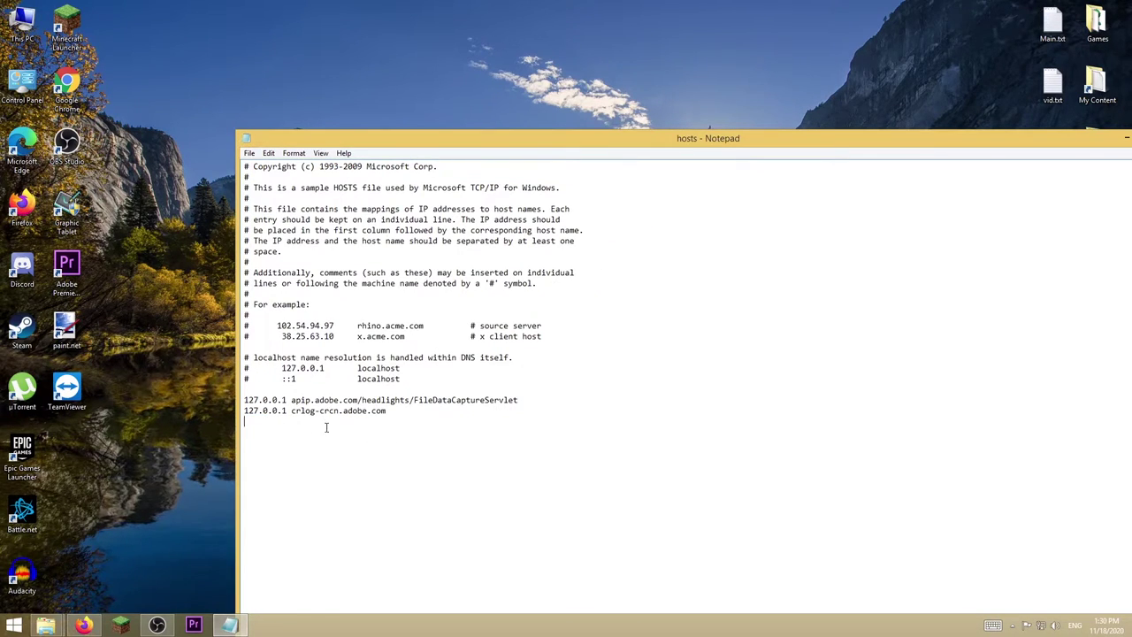
key(ctrl+s)
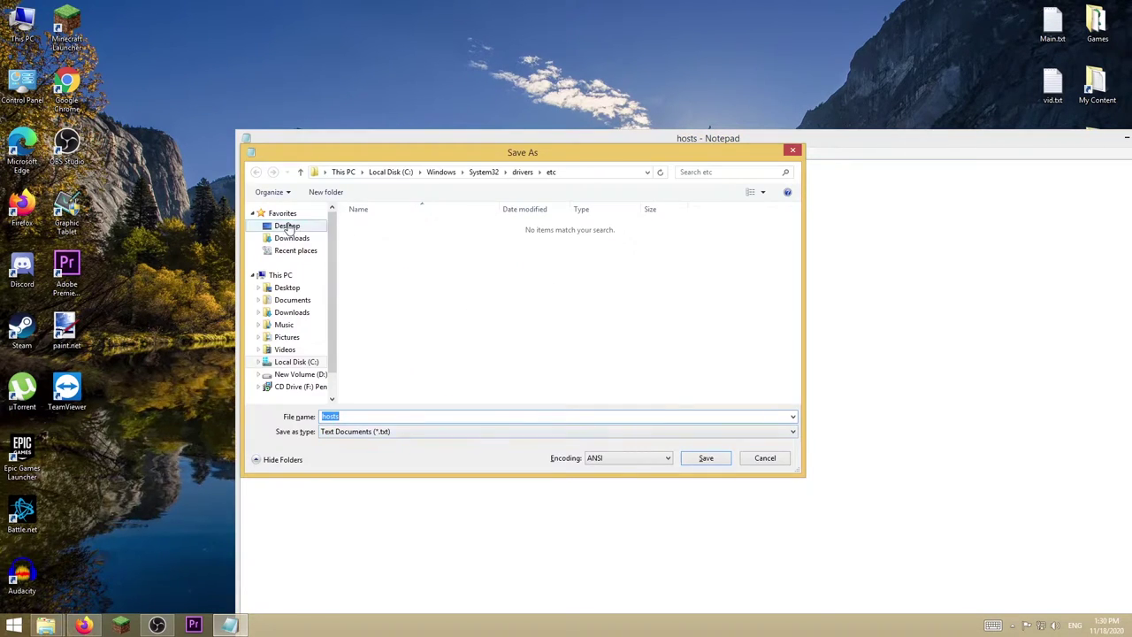
click(286, 226)
click(398, 430)
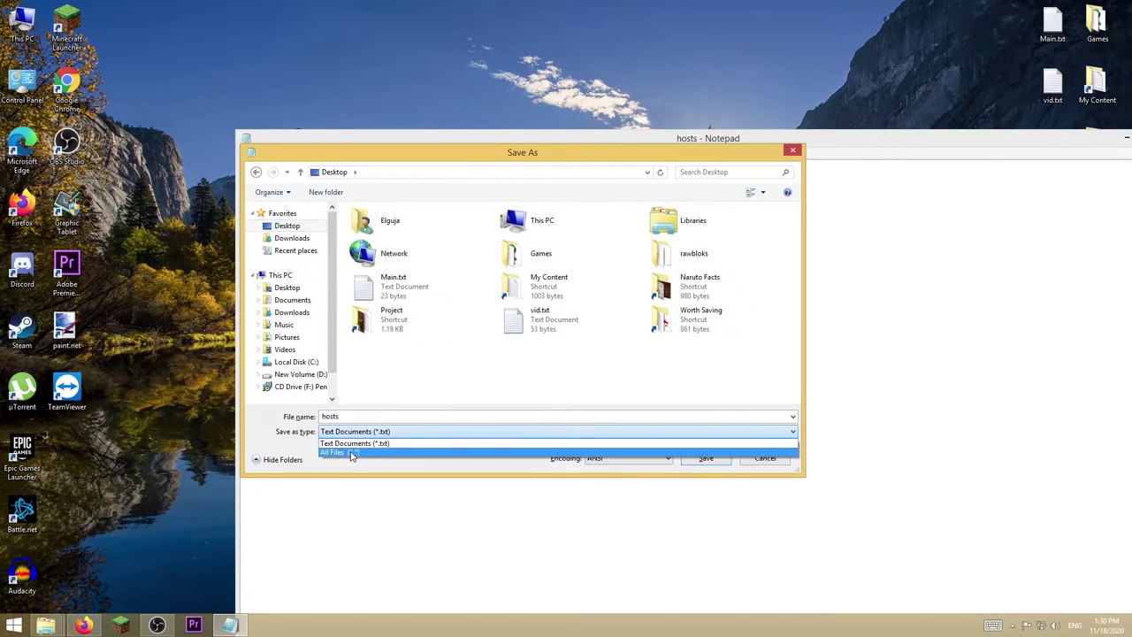
click(354, 456)
double_click(377, 420)
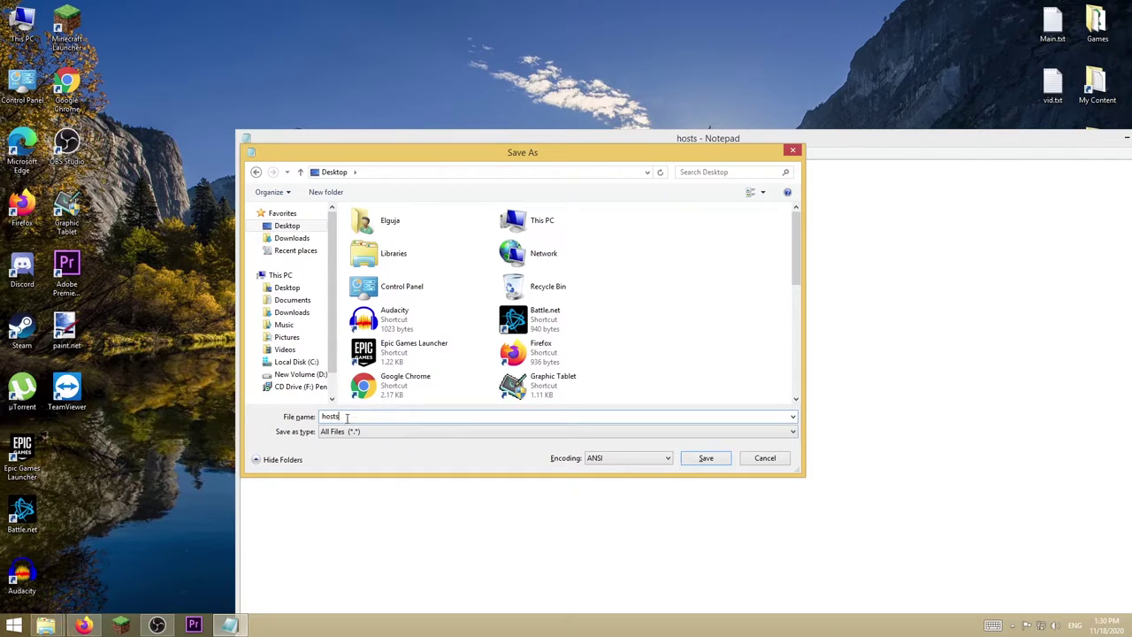
click(706, 458)
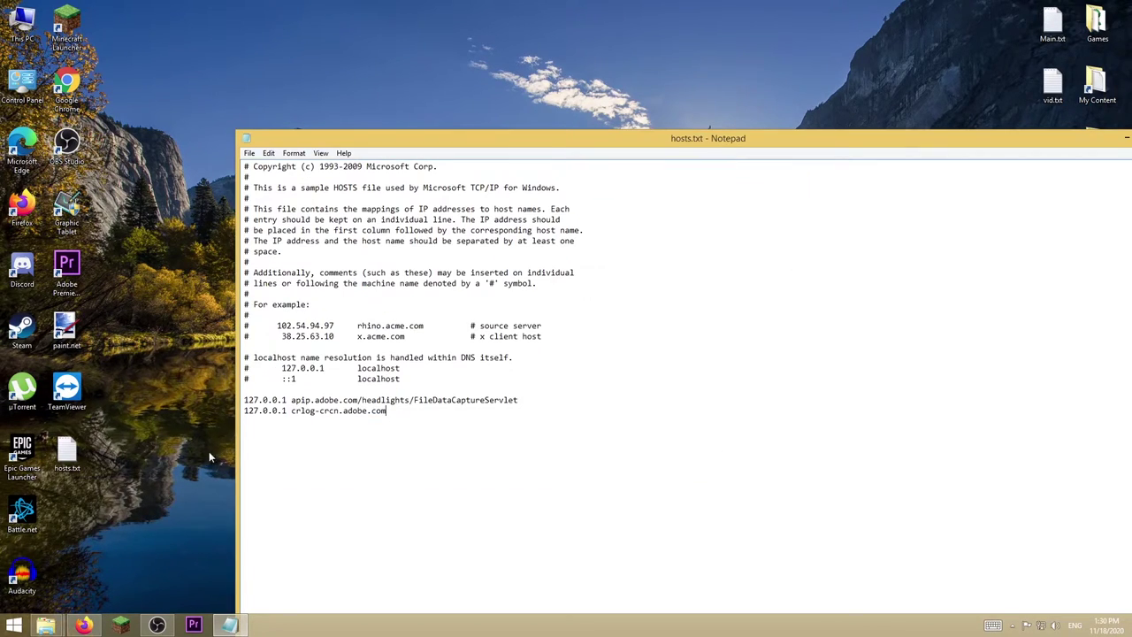
Step: Turn on file name extensions in File Explorer's View options
click(87, 469)
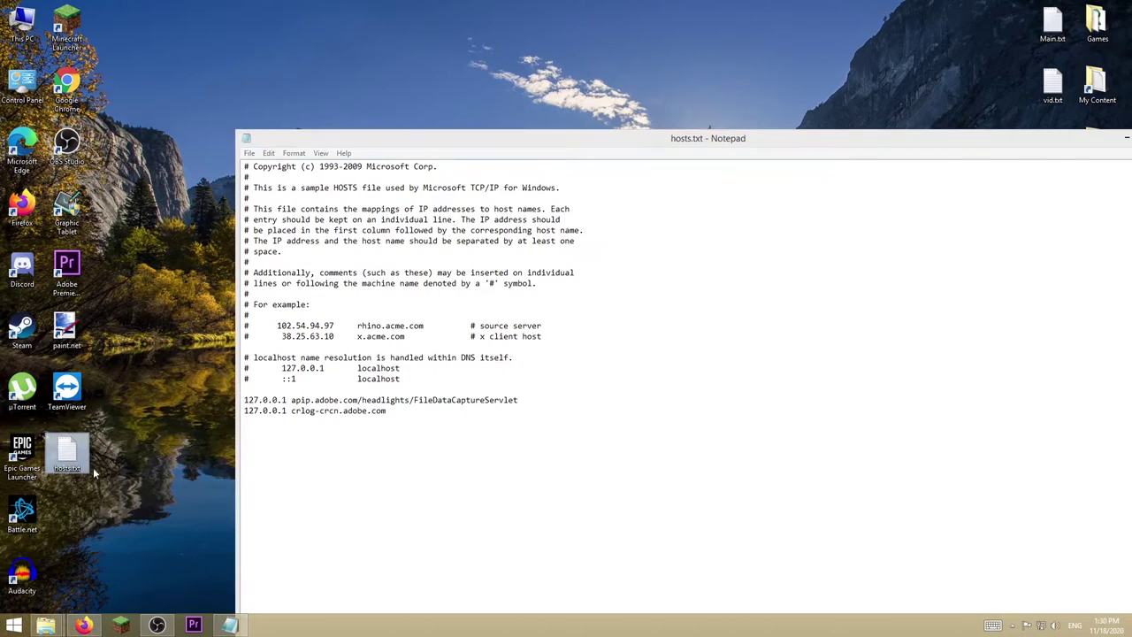
double_click(10, 14)
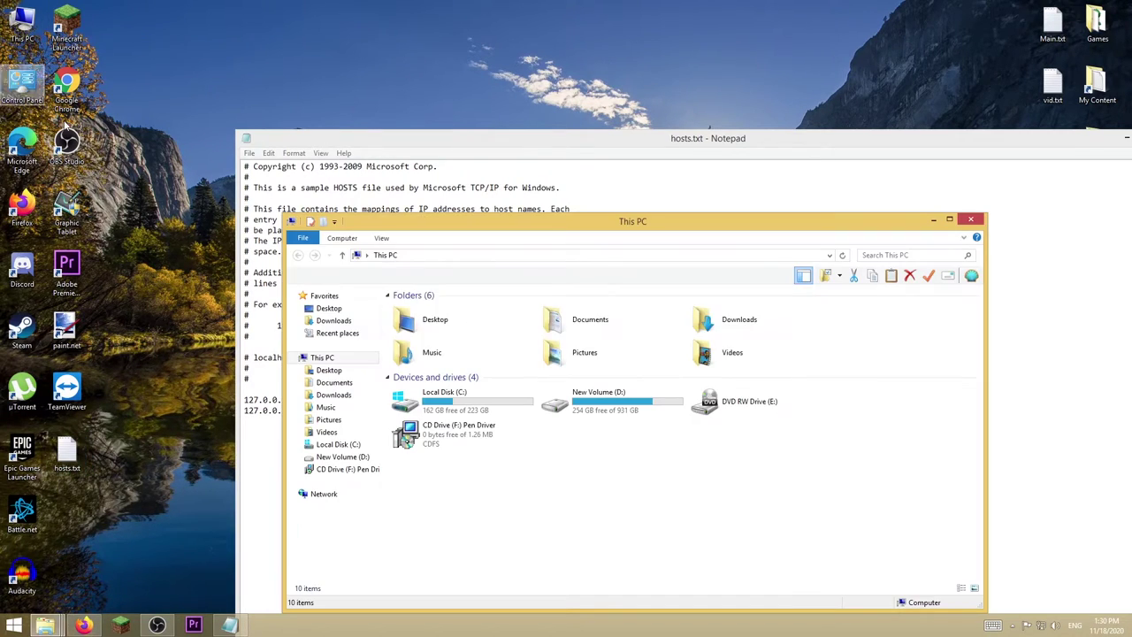
click(381, 239)
click(721, 272)
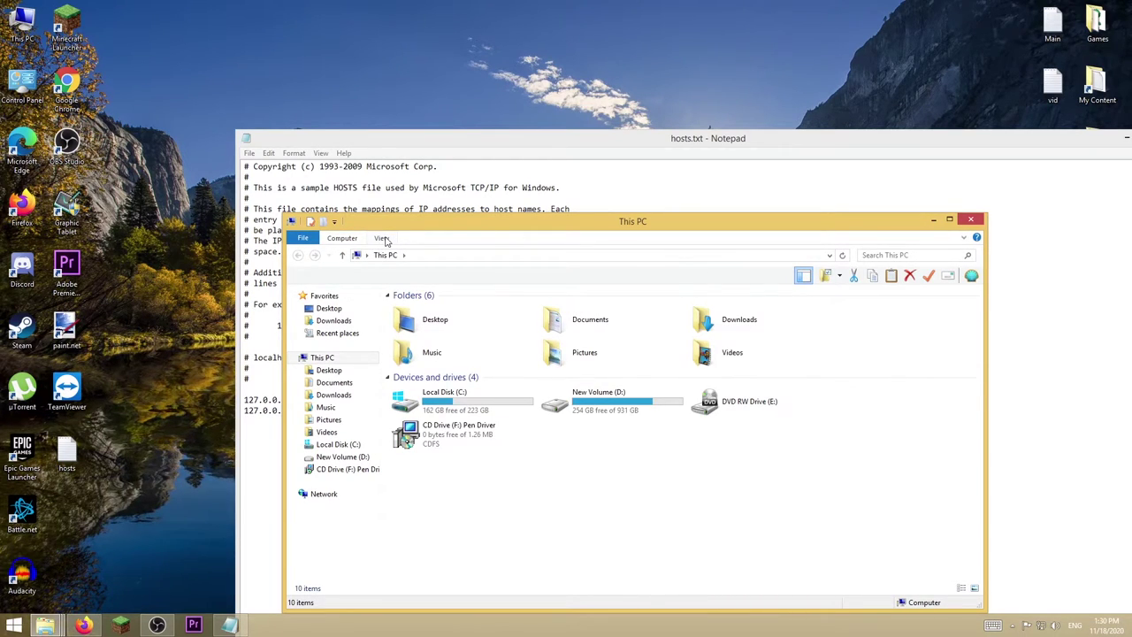
click(82, 462)
click(708, 285)
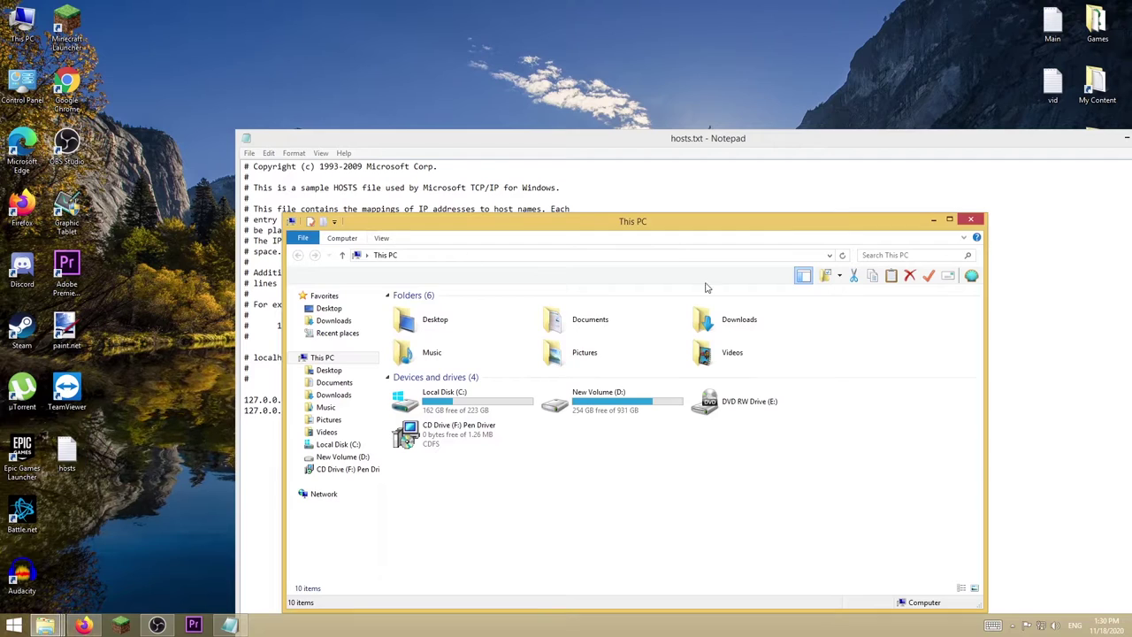
click(381, 238)
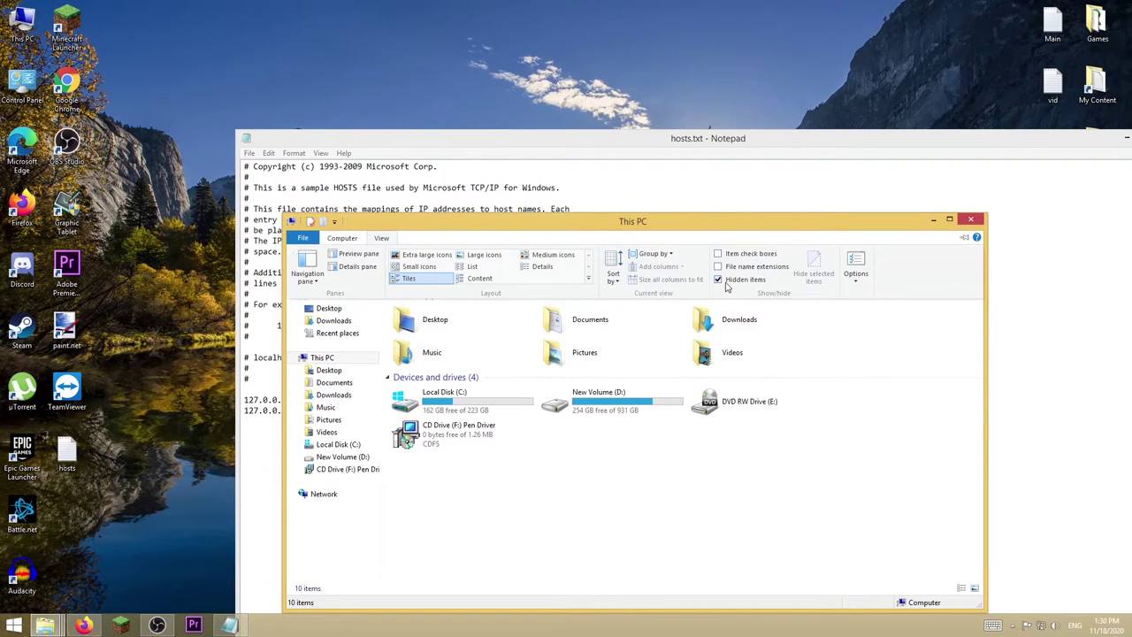
click(381, 238)
click(382, 238)
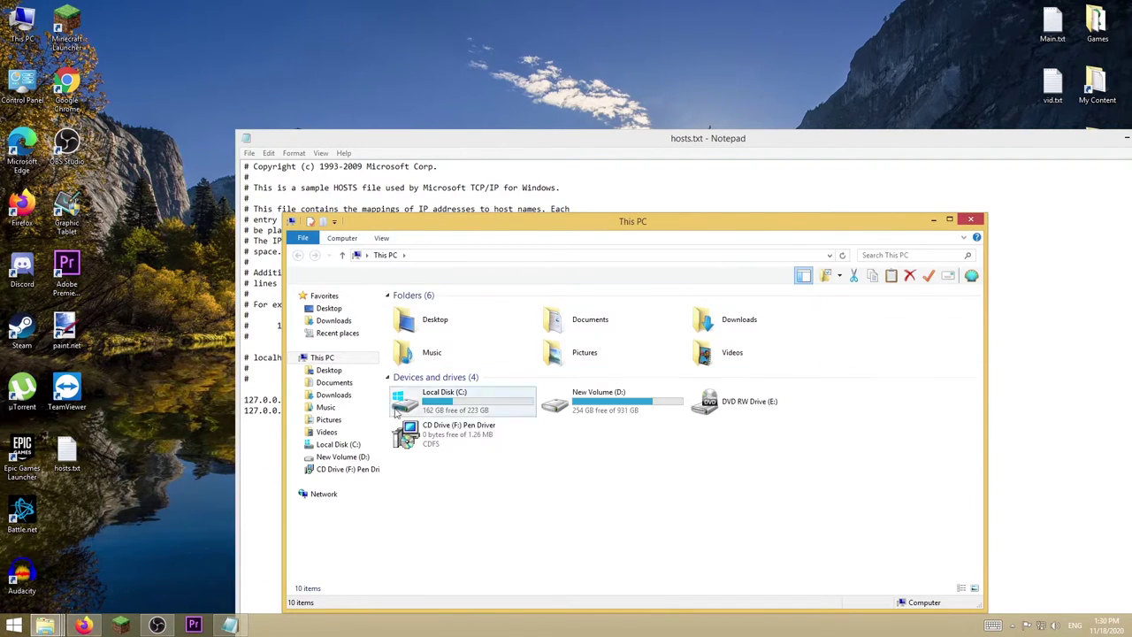
Step: Rename the desktop hosts.txt to hosts, accept the extension warning, and close Notepad
click(70, 460)
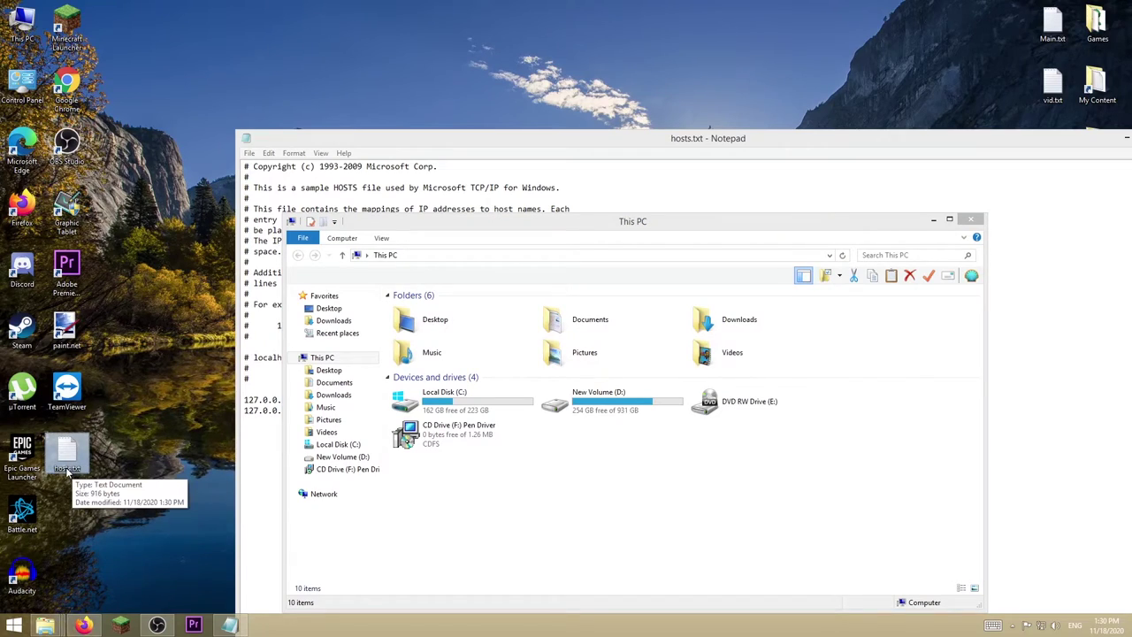
click(78, 467)
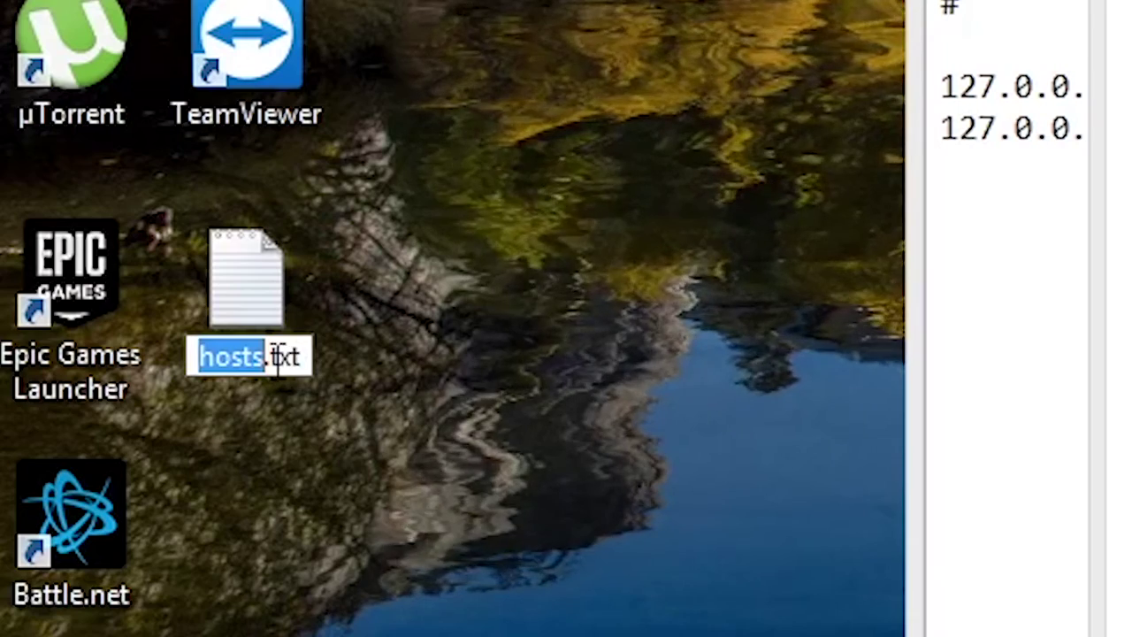
double_click(285, 357)
key(Delete)
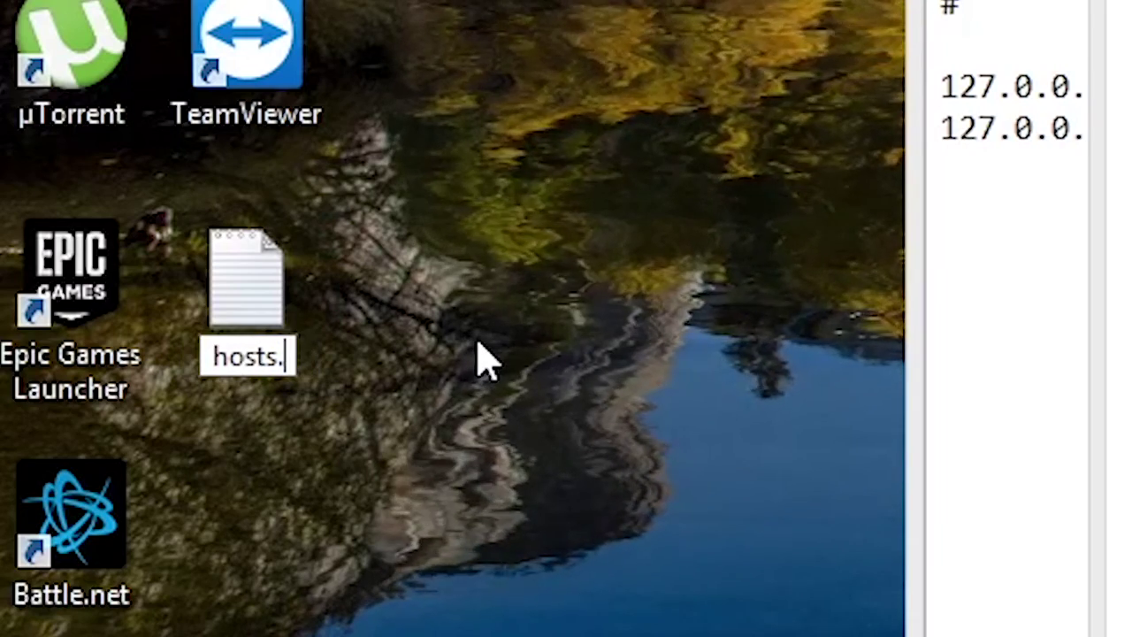
key(BackSpace)
key(Return)
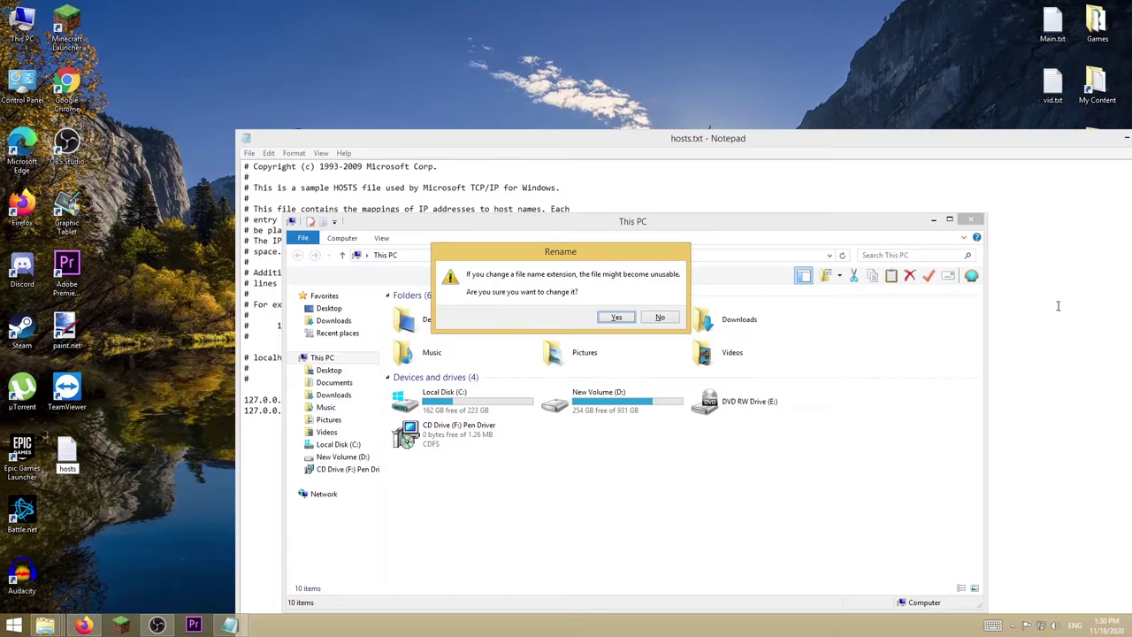
key(Return)
drag(67, 453, 151, 509)
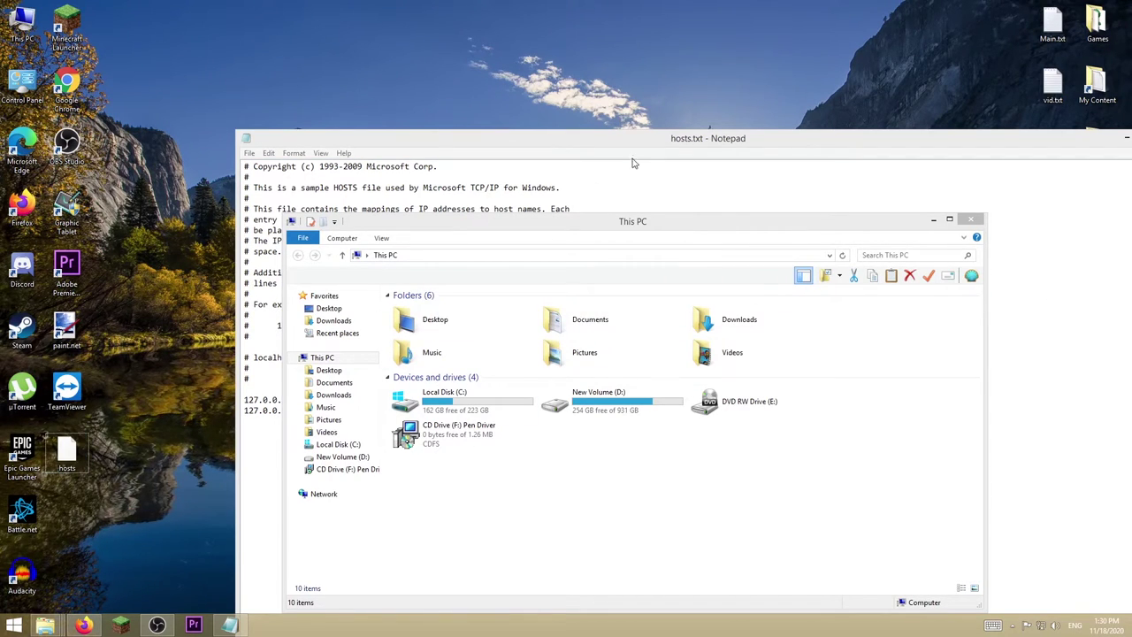
click(945, 165)
click(876, 138)
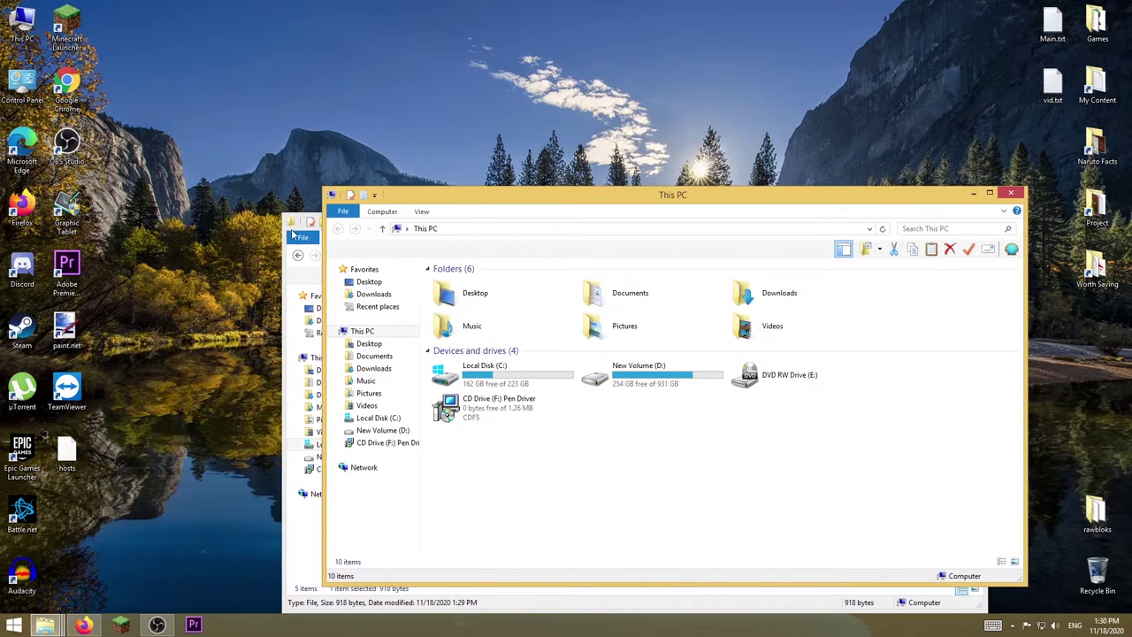
Step: Move the desktop hosts into drivers\etc, replacing the original with administrator permission
click(301, 301)
click(498, 466)
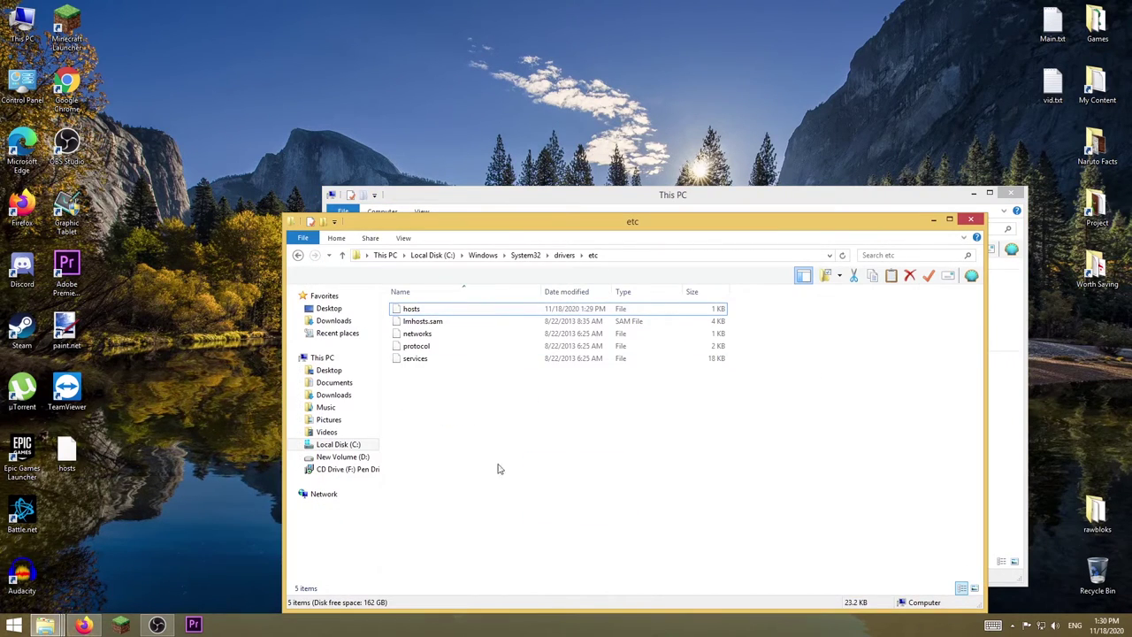
click(68, 453)
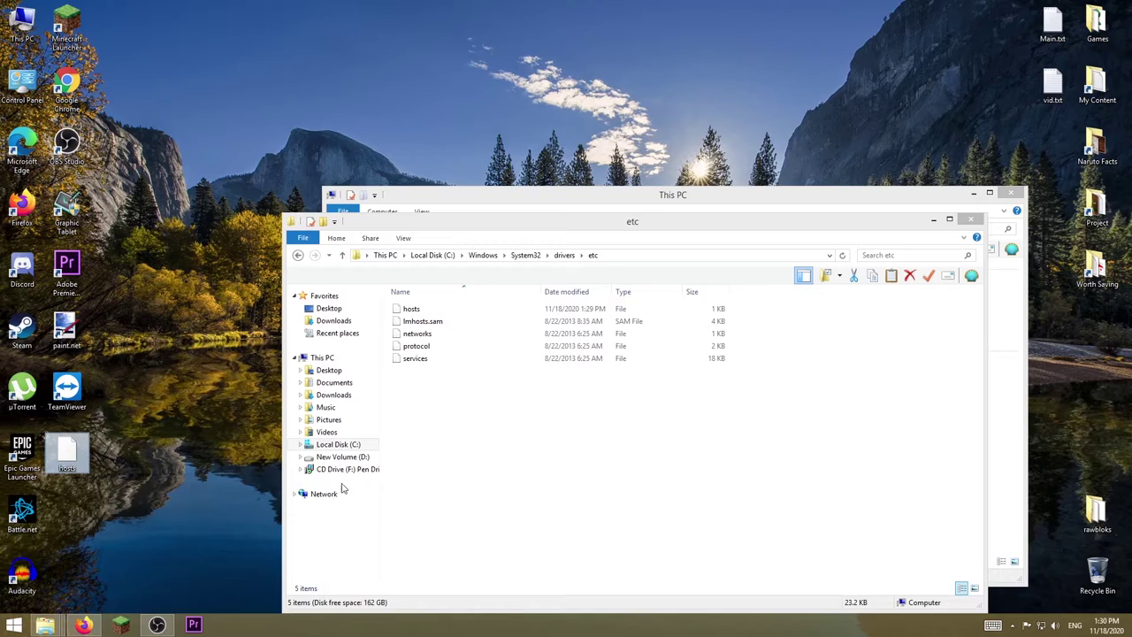
drag(78, 453, 528, 515)
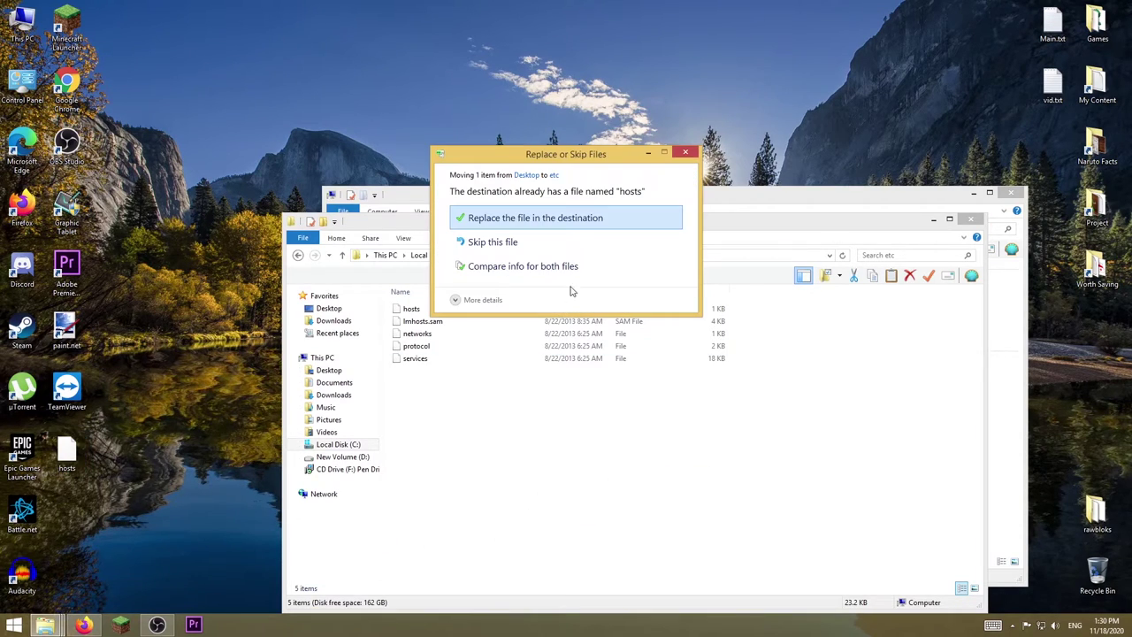
click(569, 223)
click(527, 233)
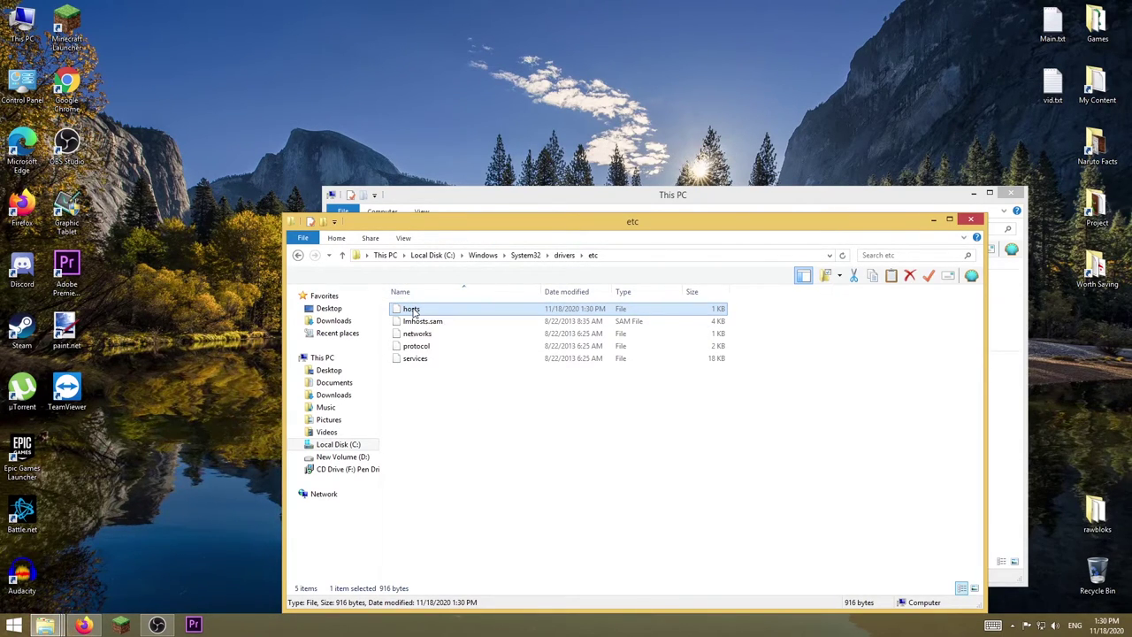
Step: Check both Adobe blocking lines in Notepad++, then close Notepad++ and the Explorer windows
right_click(412, 312)
click(456, 337)
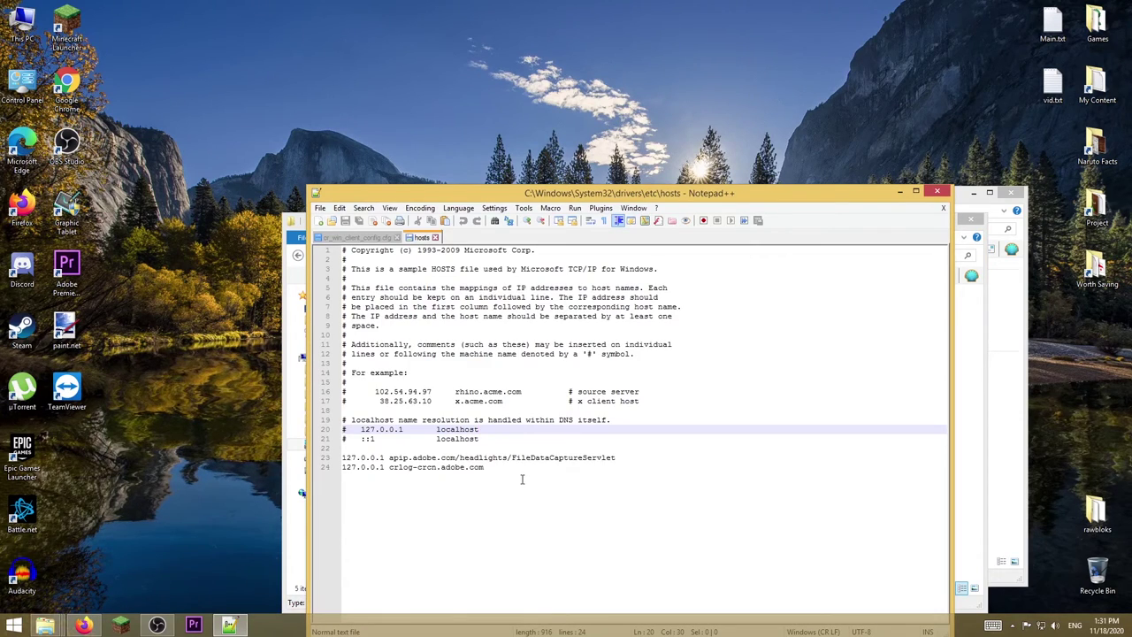
drag(522, 479, 318, 457)
click(937, 191)
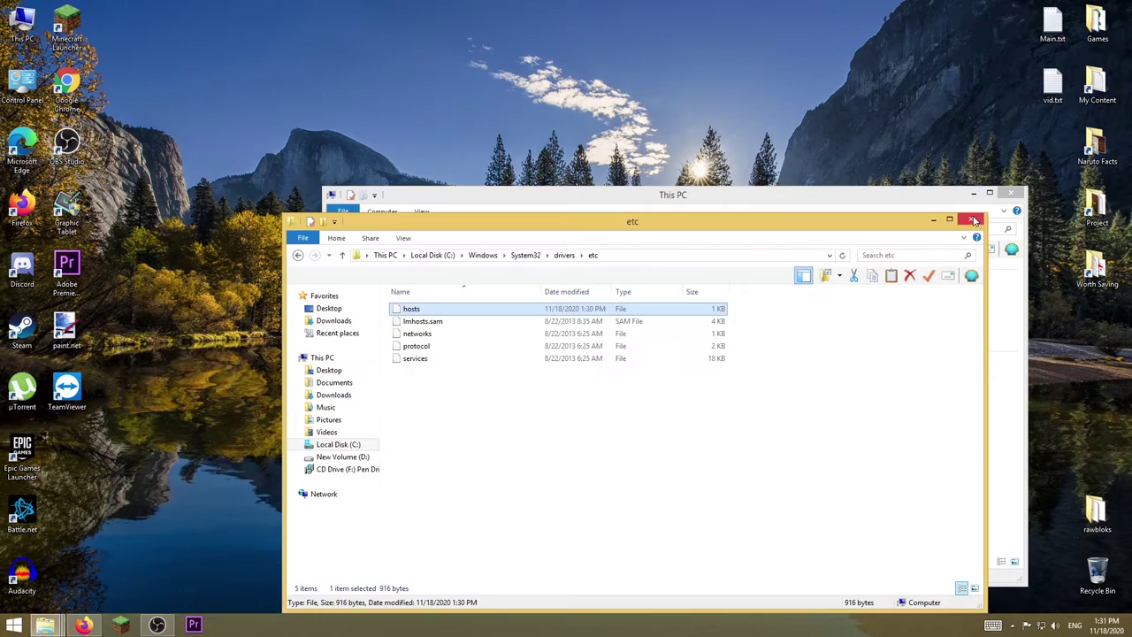
click(974, 220)
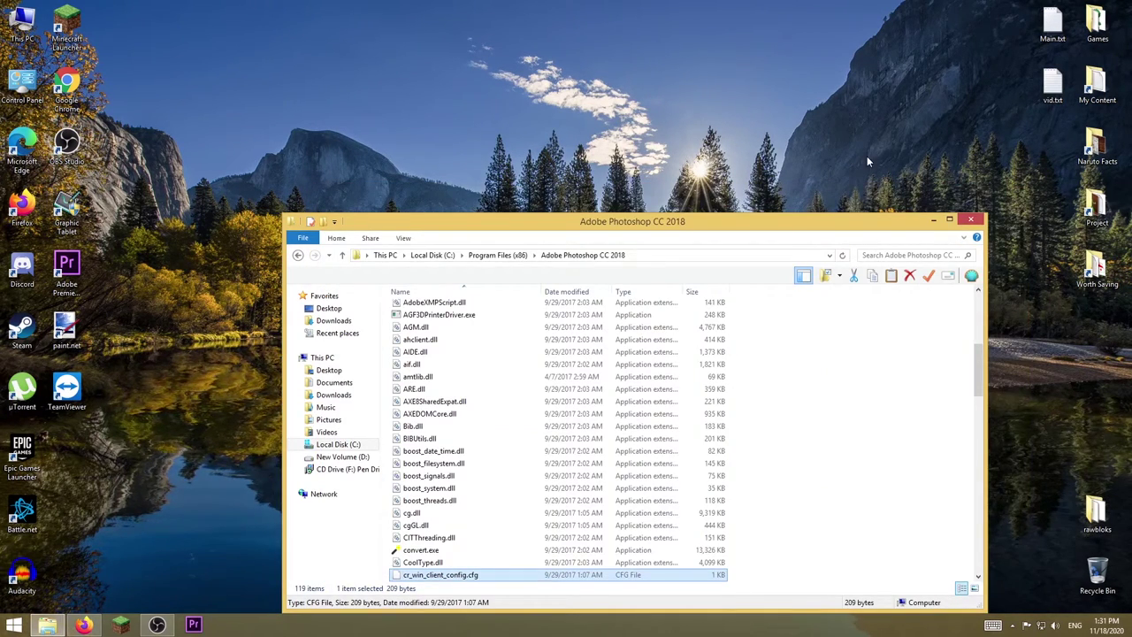
click(971, 220)
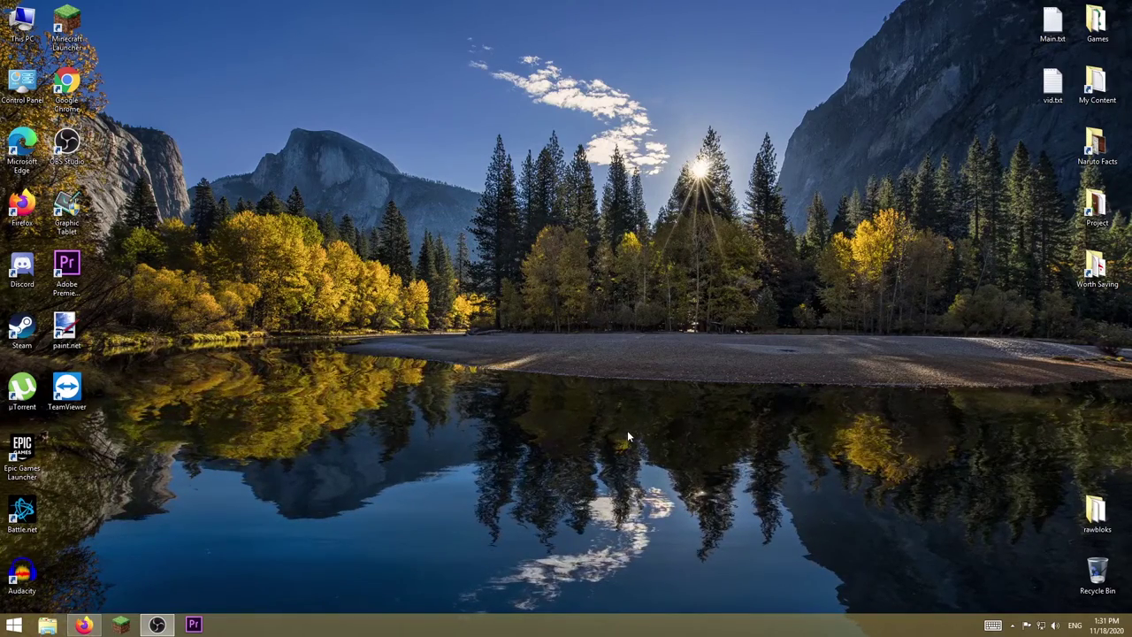
click(14, 624)
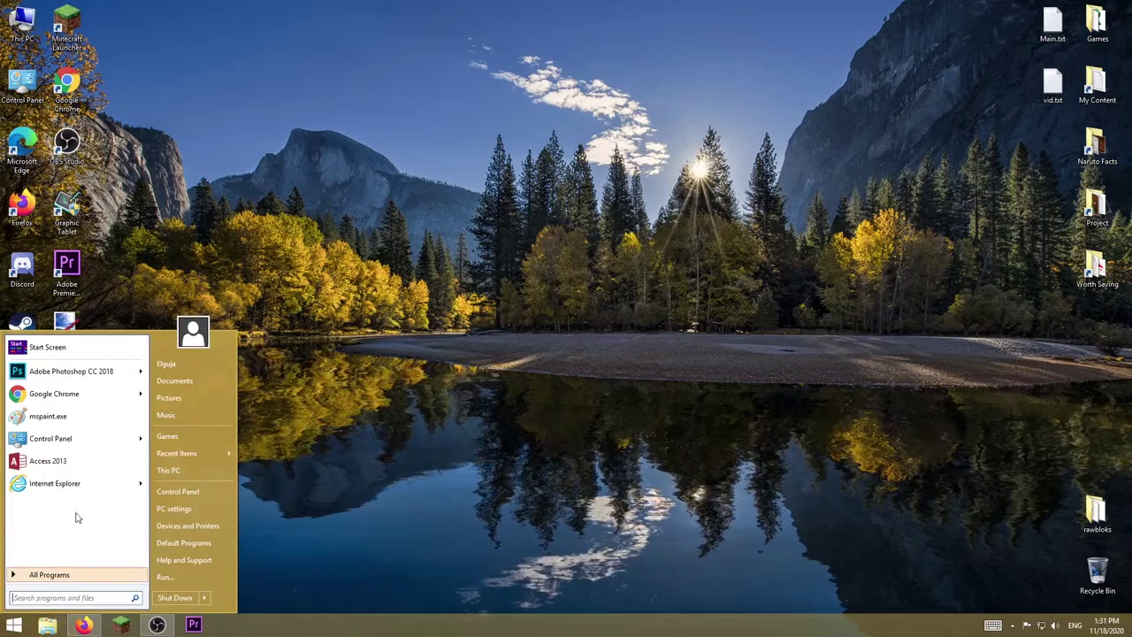
click(71, 371)
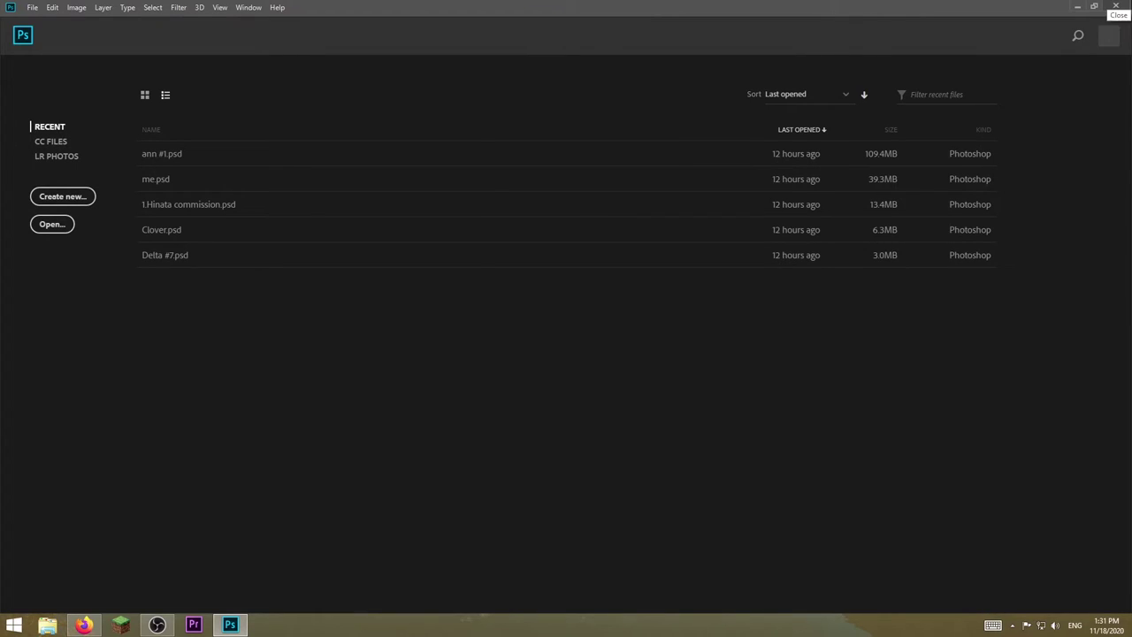
click(1116, 6)
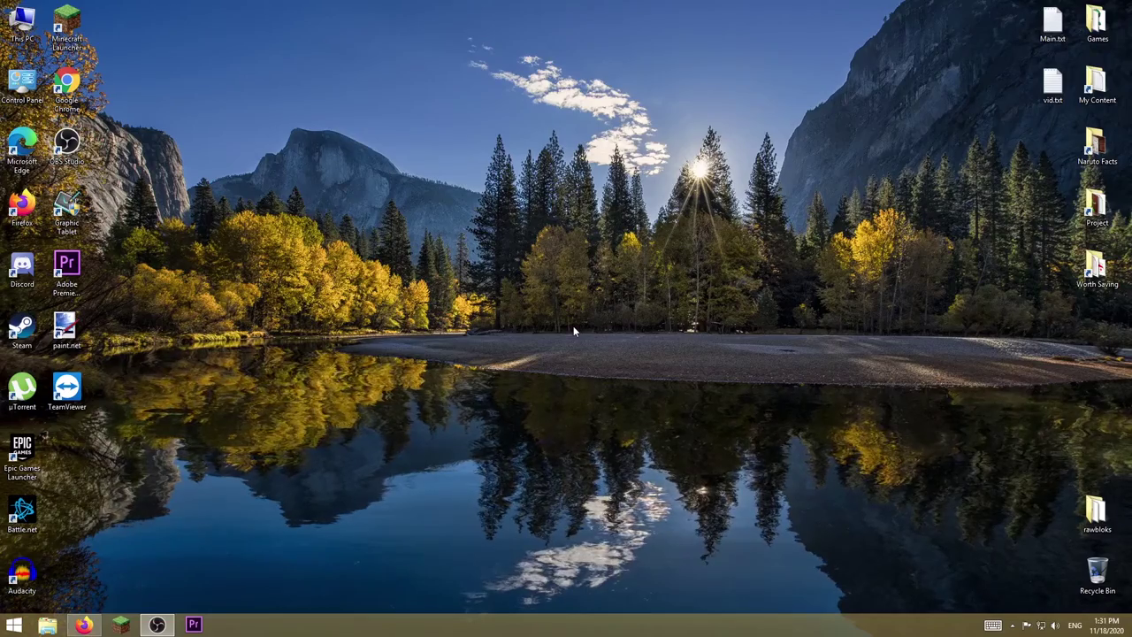